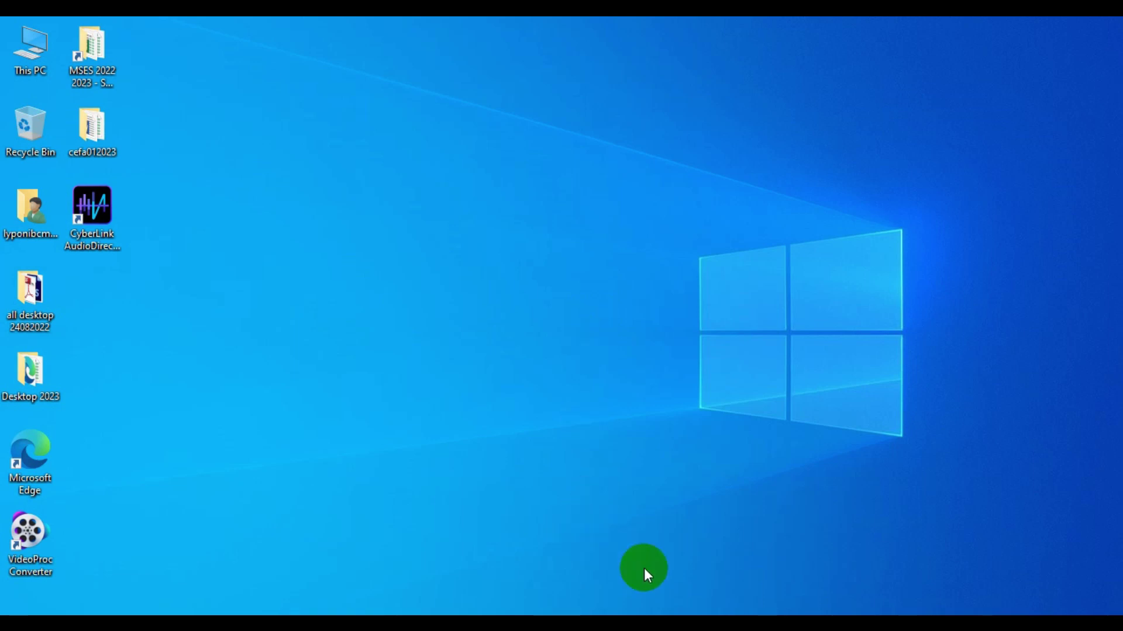
Bring the Work with excel workbook to the front from the taskbar
left_click(666, 623)
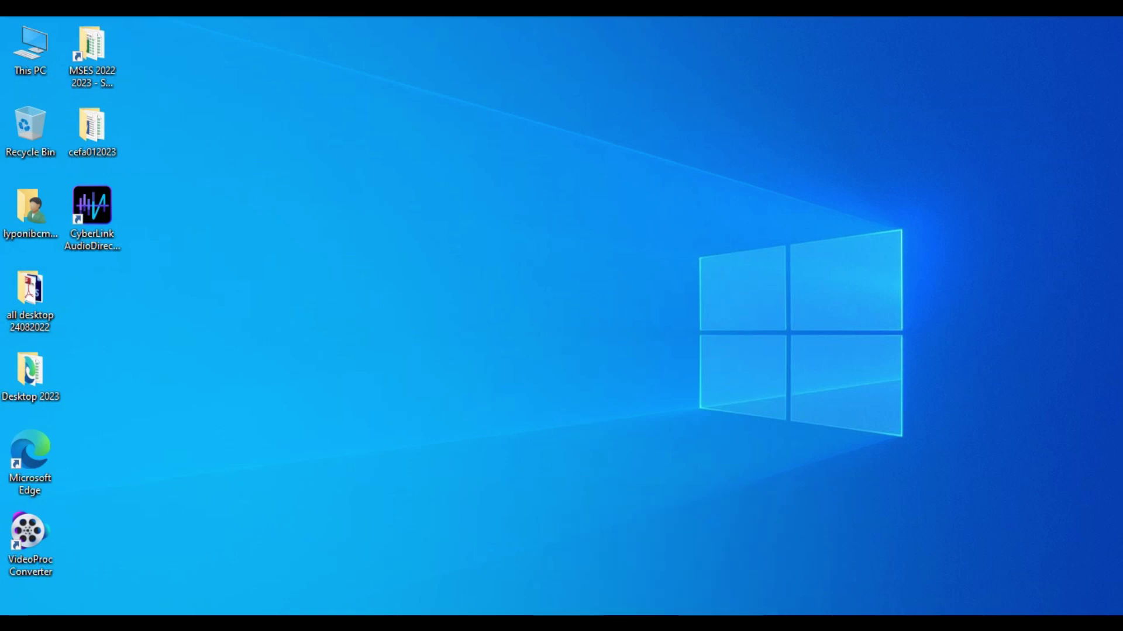
Enter =countif(B4:B15,"F") in F5 to count the F entries, returning 2
left_click(195, 258)
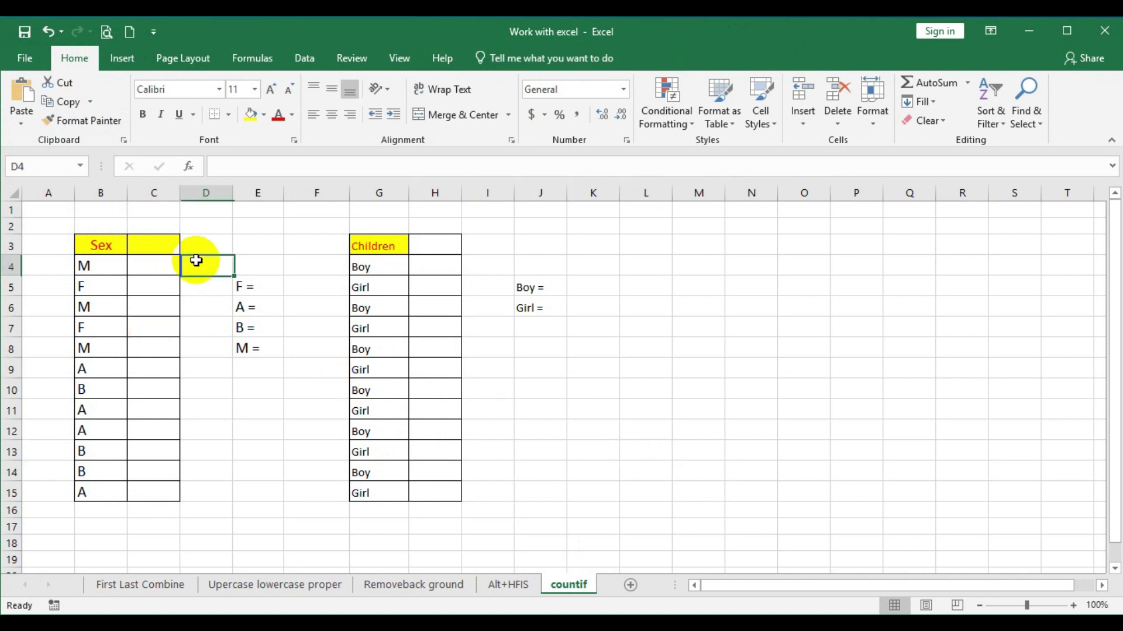
left_click(252, 287)
left_click(296, 281)
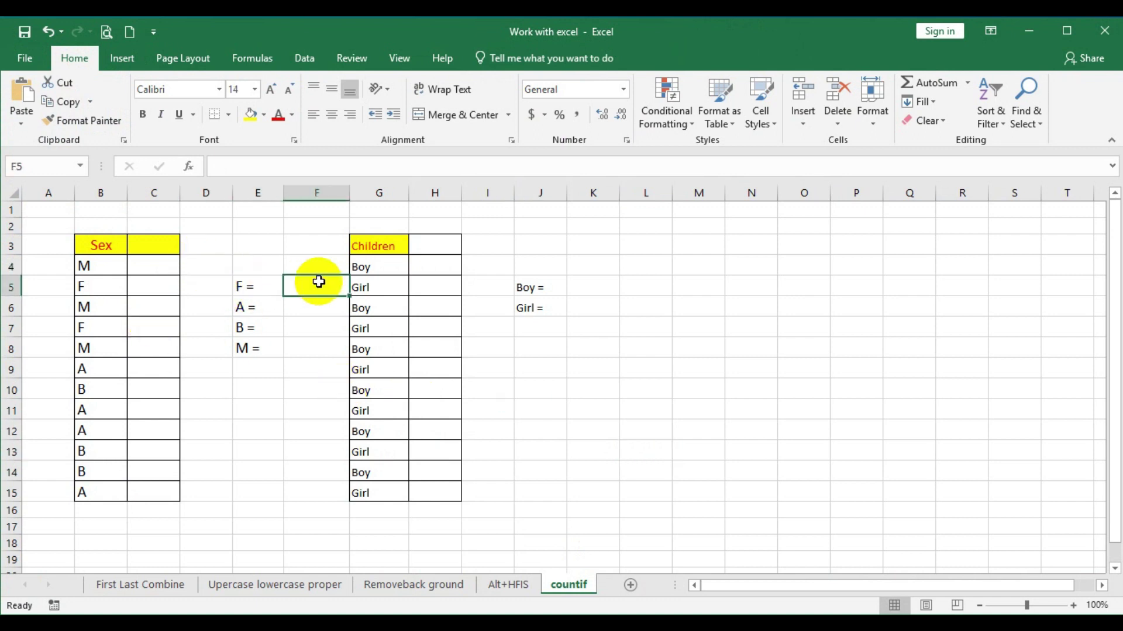
left_click(303, 341)
left_click(316, 291)
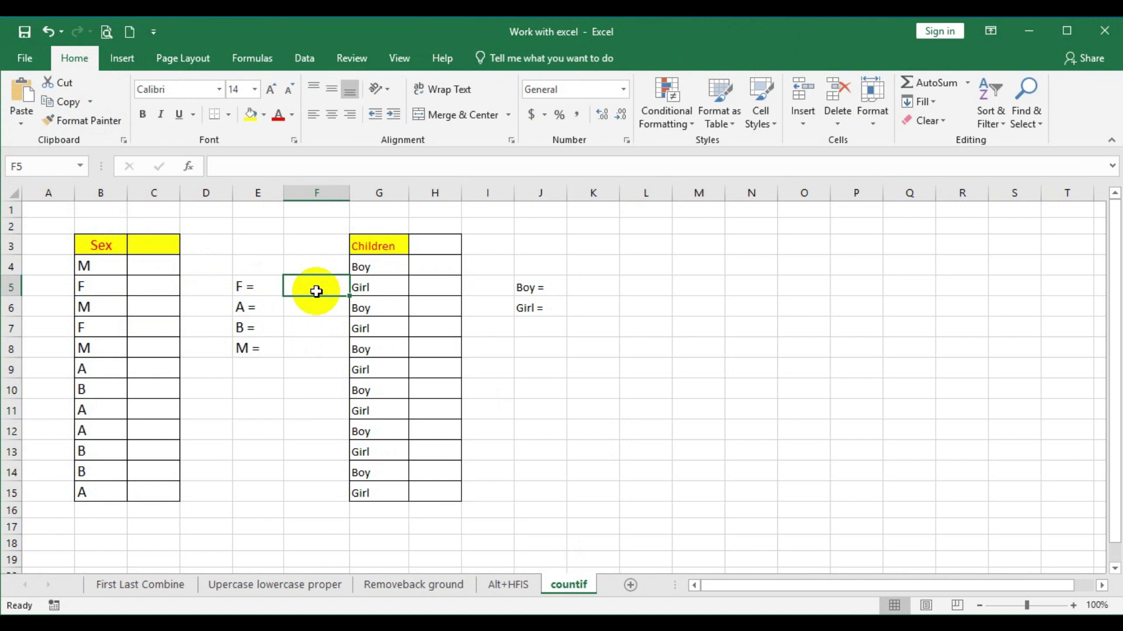
type("=count")
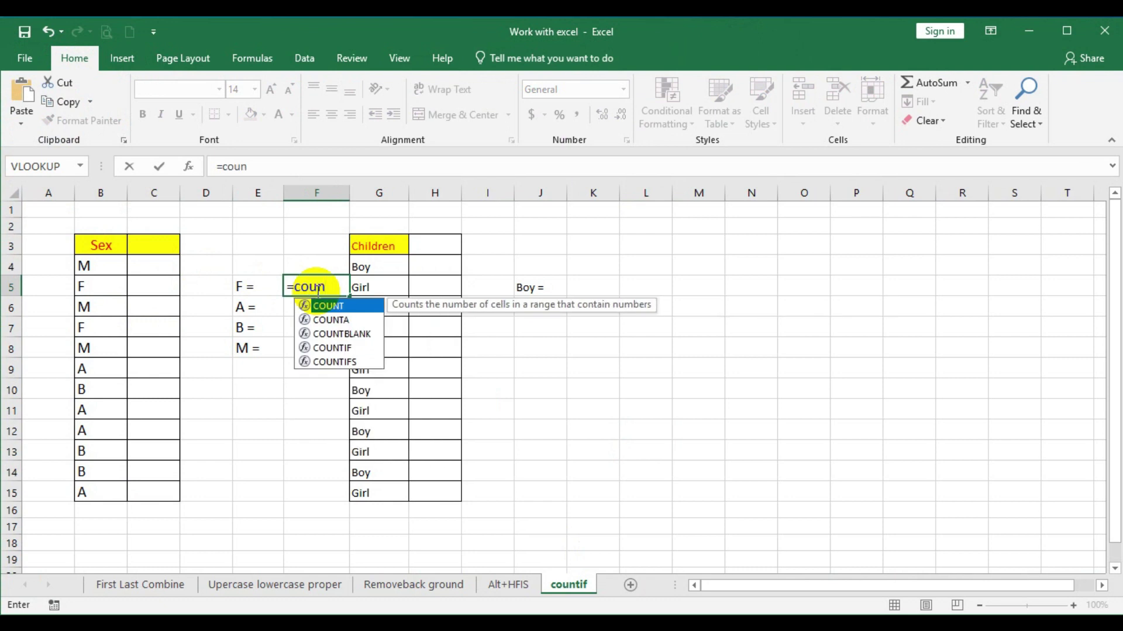
type("if")
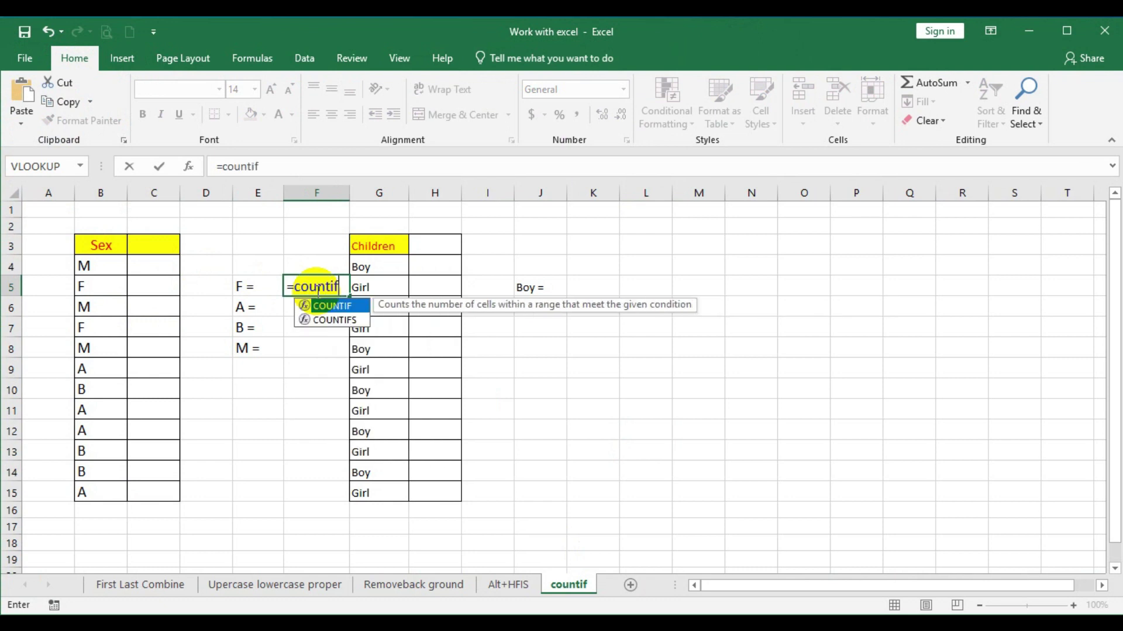
type("(")
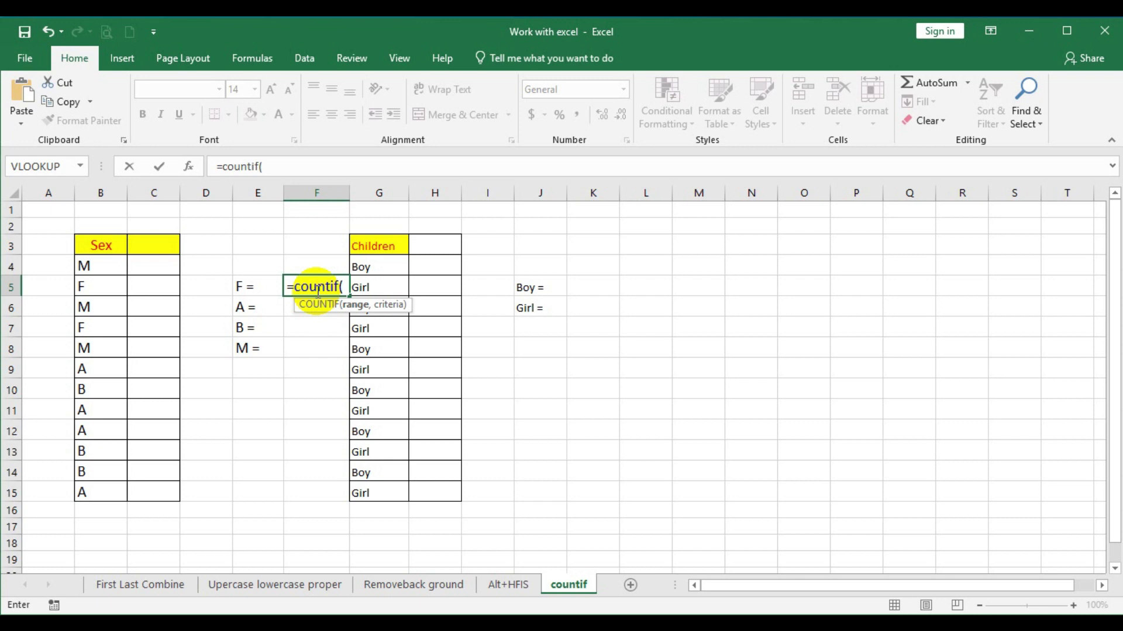
left_click_drag(99, 266, 92, 490)
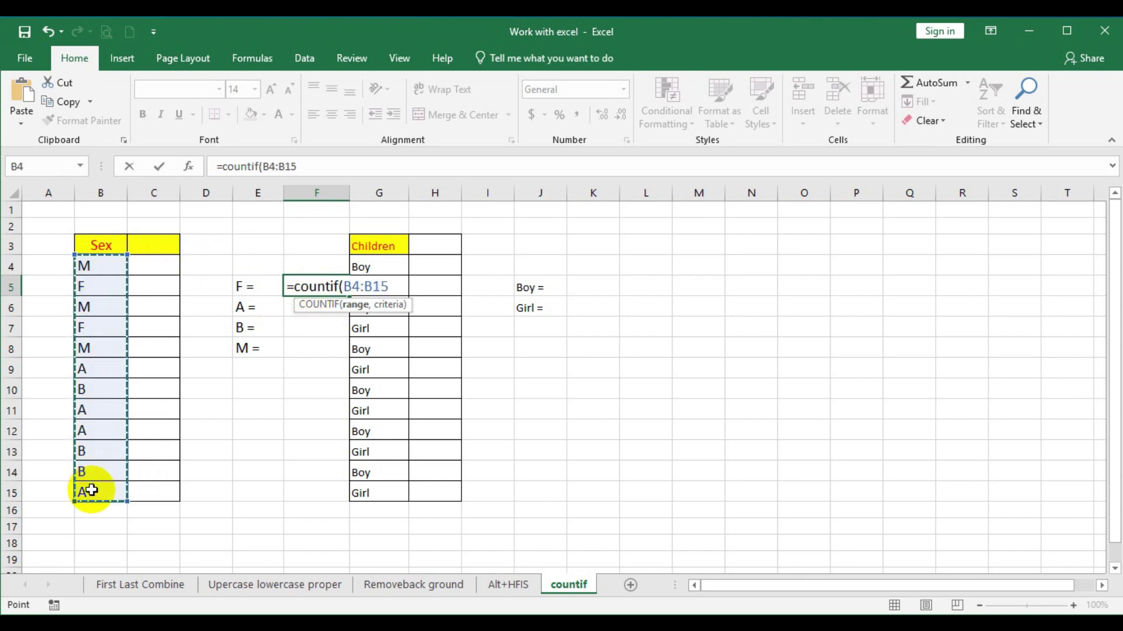
type(",\"")
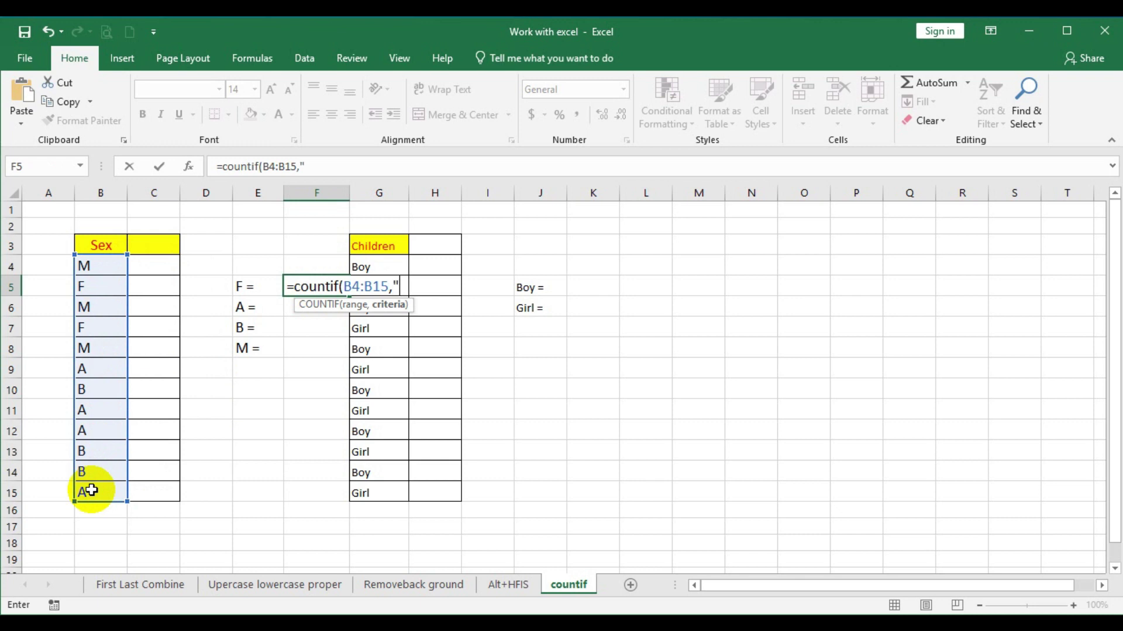
type("F")
type("\"")
type(")")
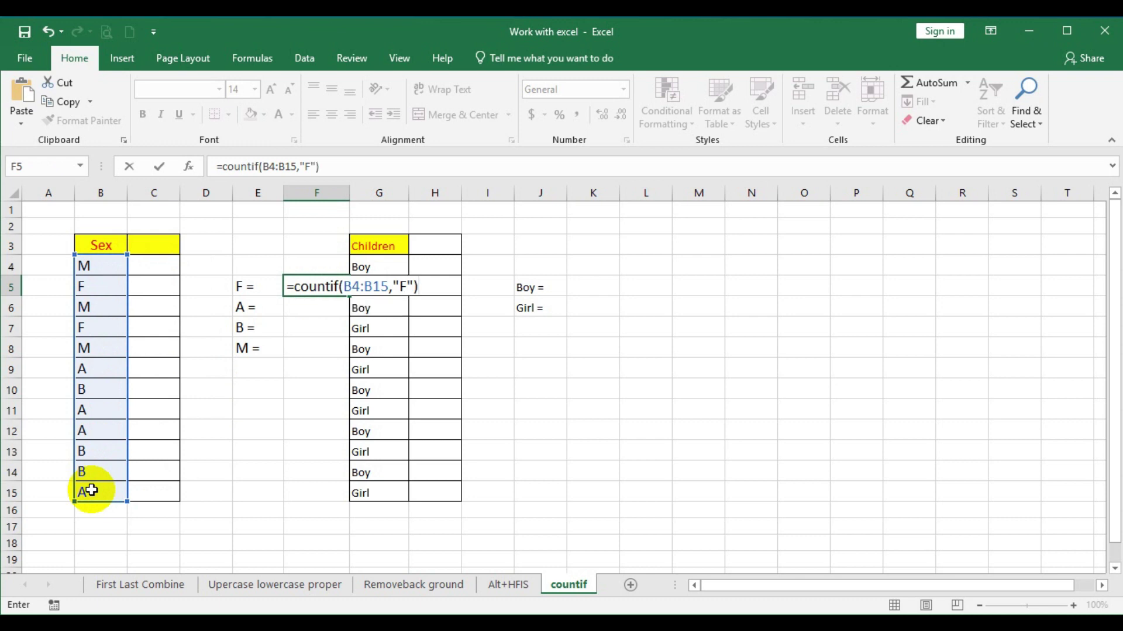
key("Return")
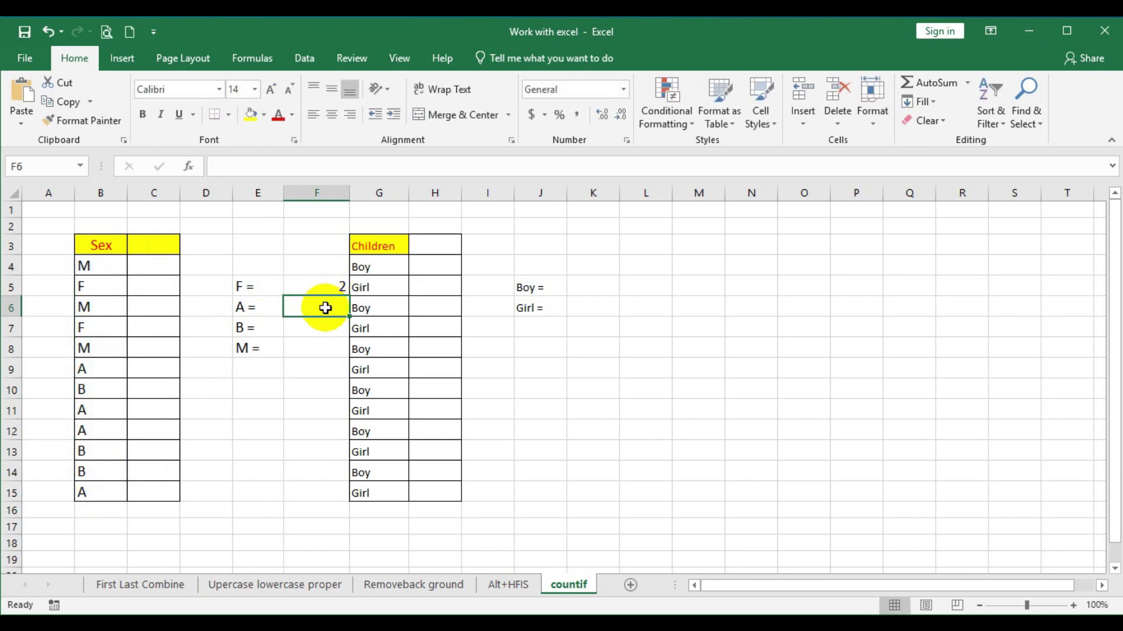
Enter =countif(B4:B15,"A") in F6 to count the A entries, giving 4
type("=")
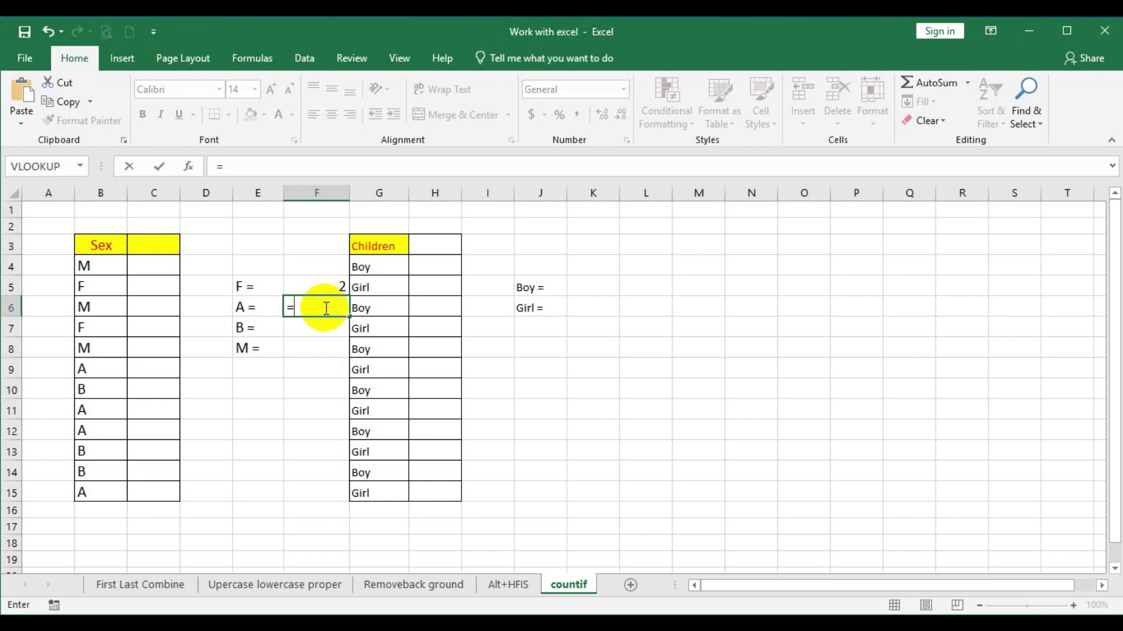
type("countif")
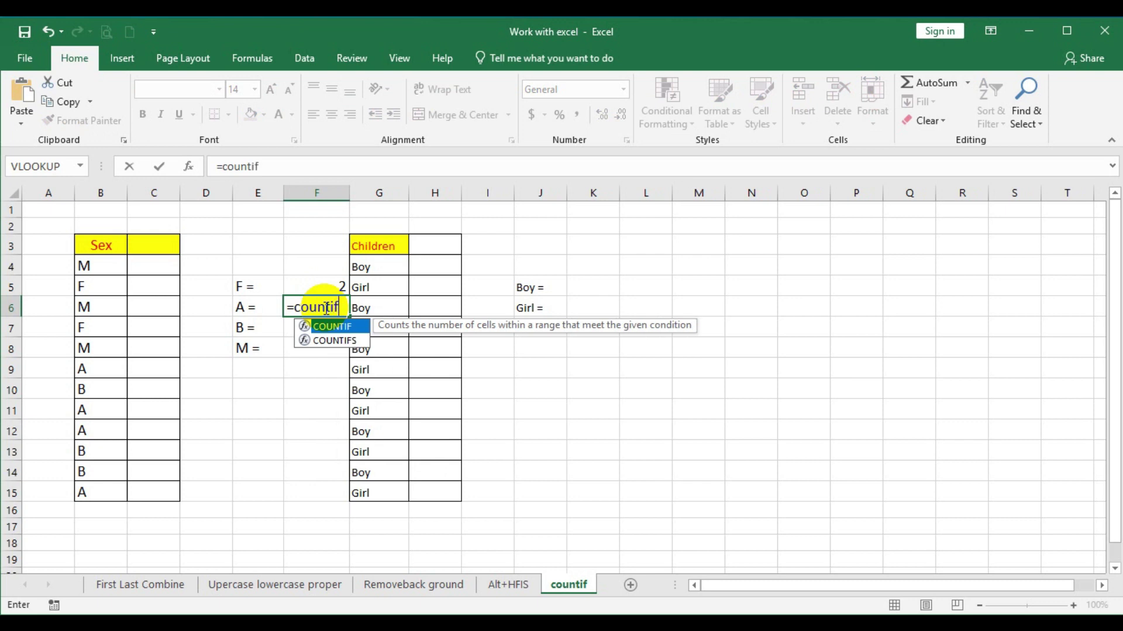
type("(")
left_click_drag(112, 266, 87, 492)
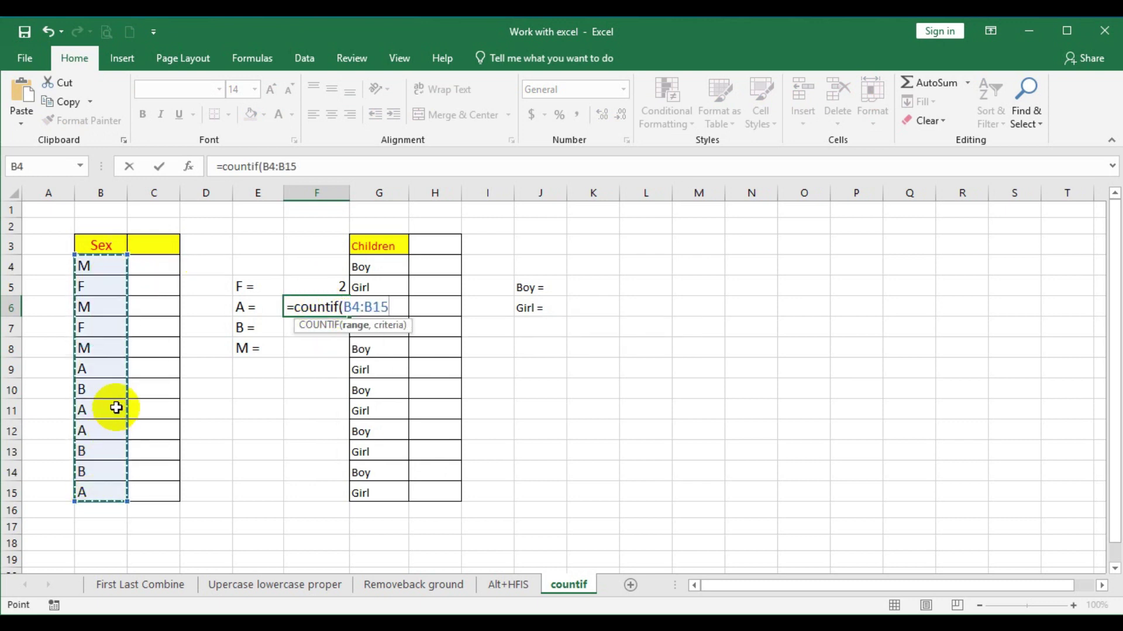
type(",\"A")
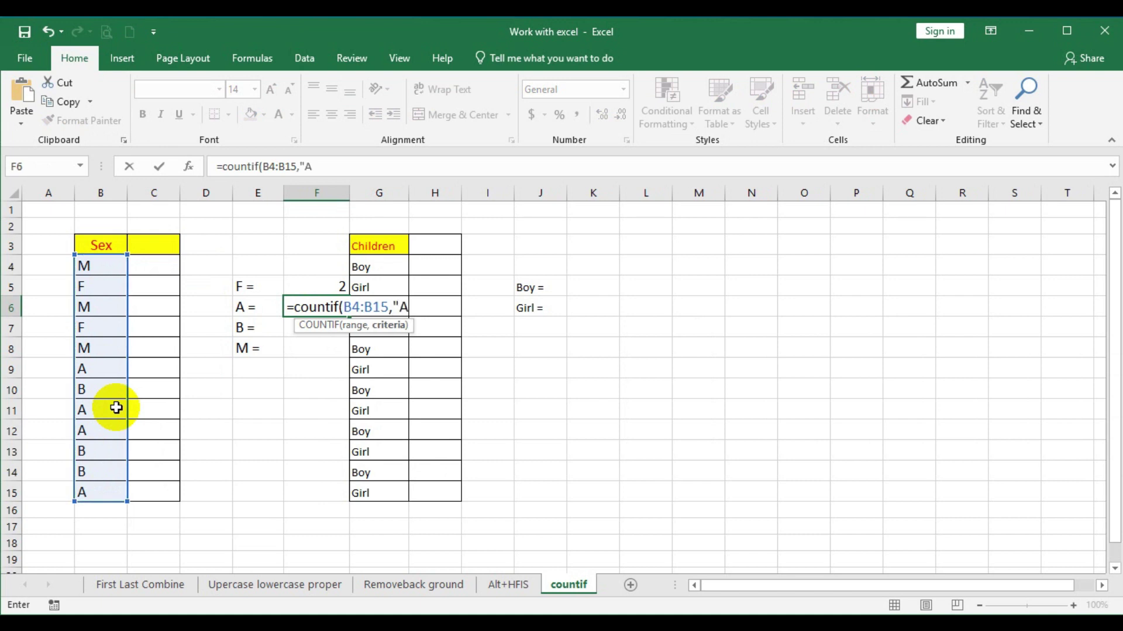
type(")")
key("Return")
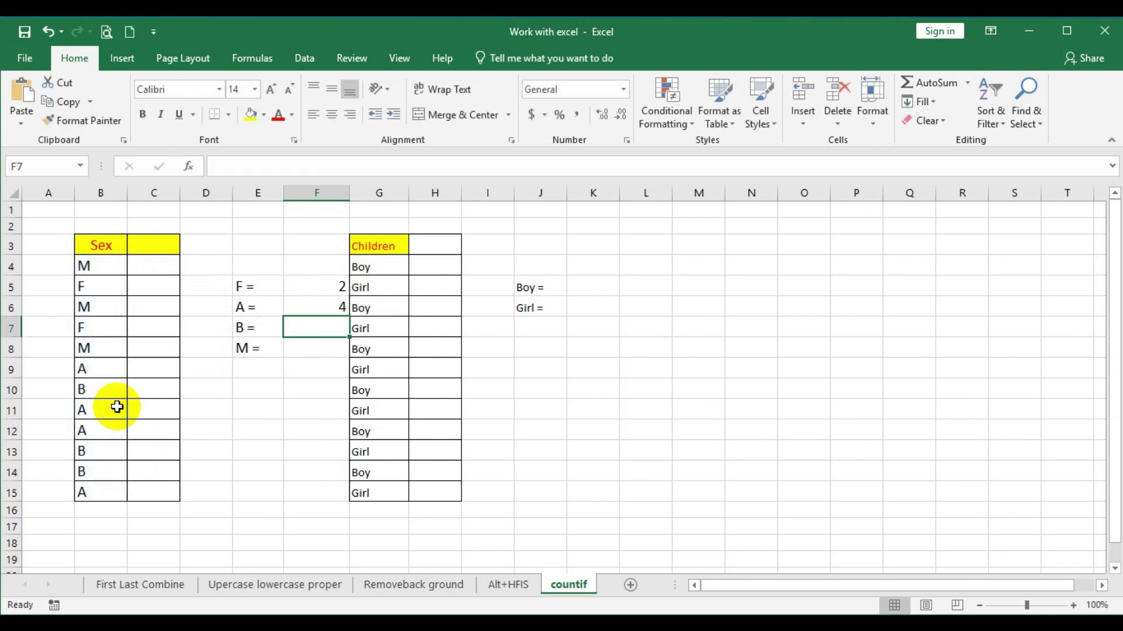
Type the B count formula =countif(B4:B15,"B") into F7
type("=")
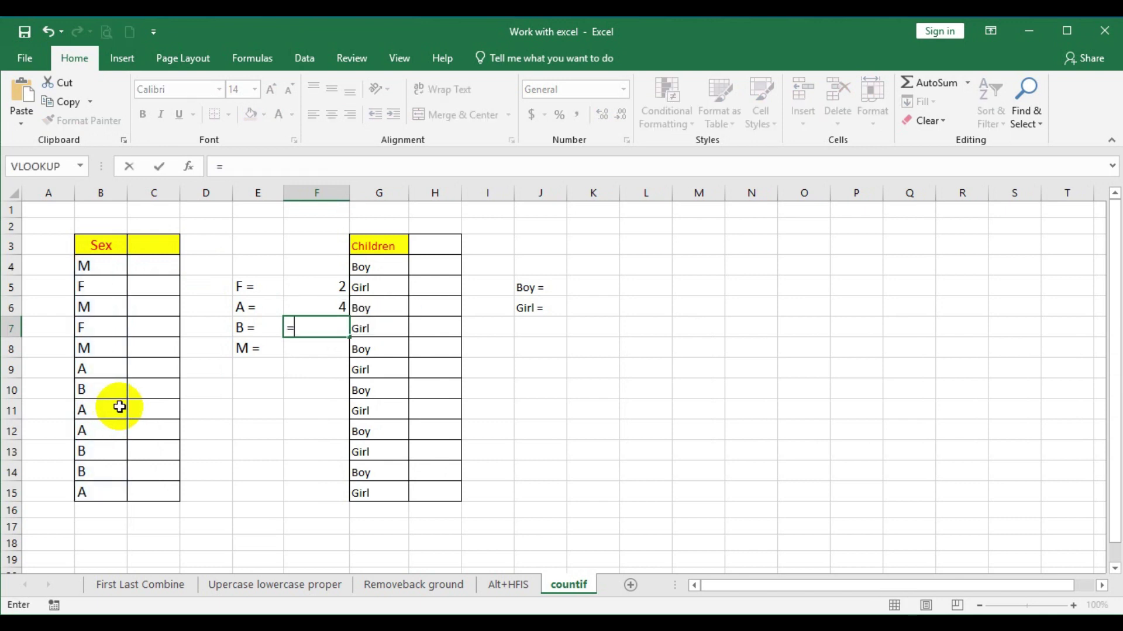
type("countif")
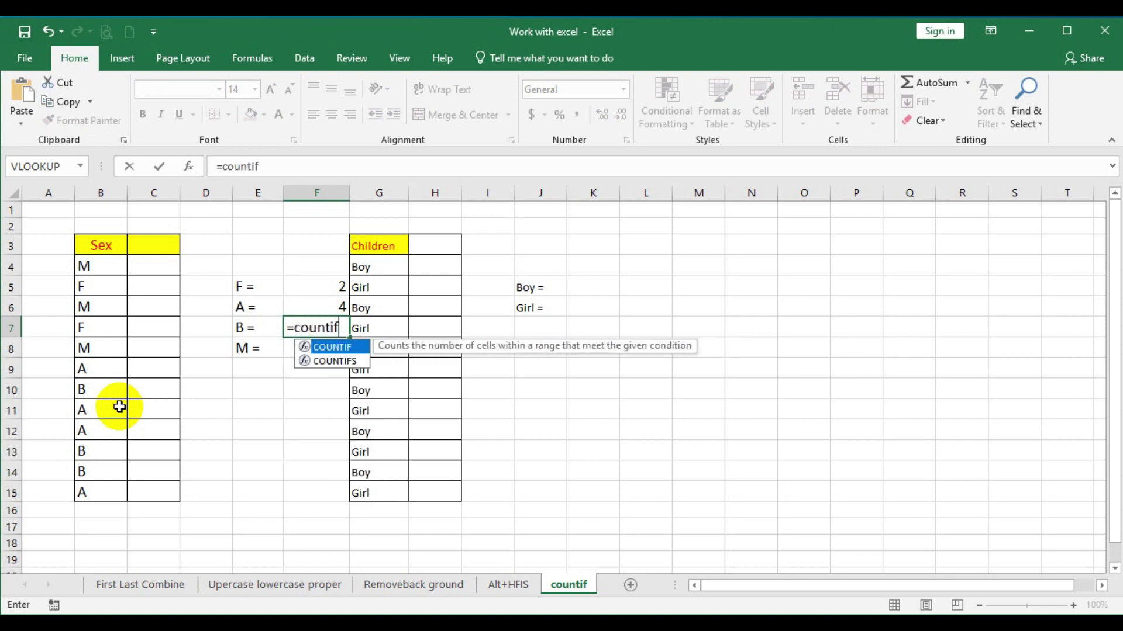
type("(")
mouse_move(95, 266)
left_mouse_down()
mouse_move(58, 446)
mouse_move(101, 492)
left_mouse_up()
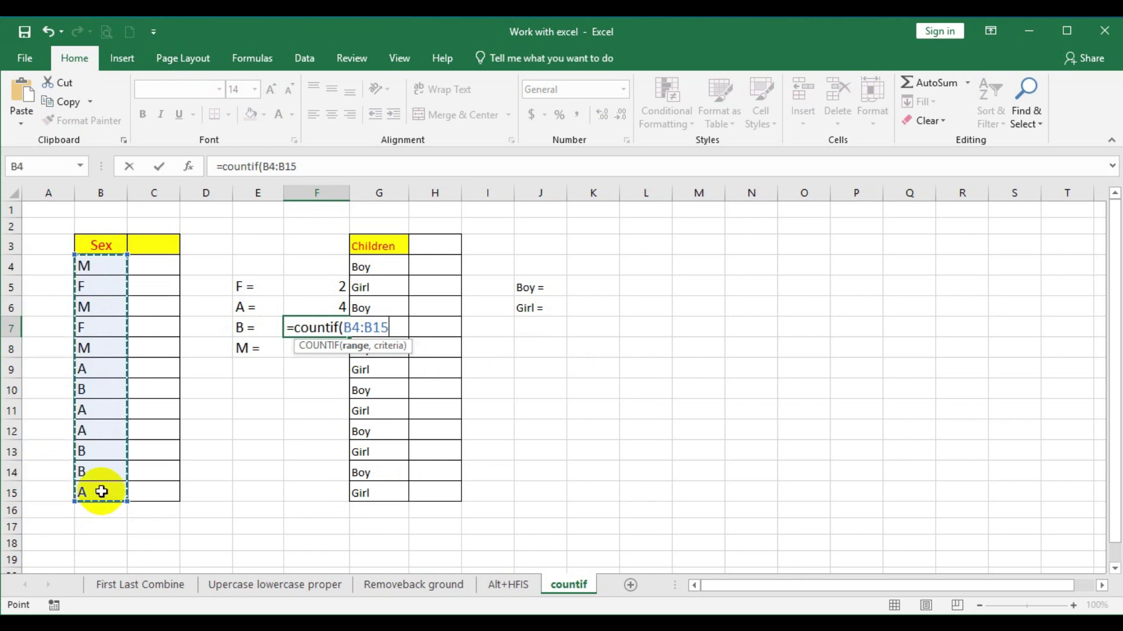
type(")")
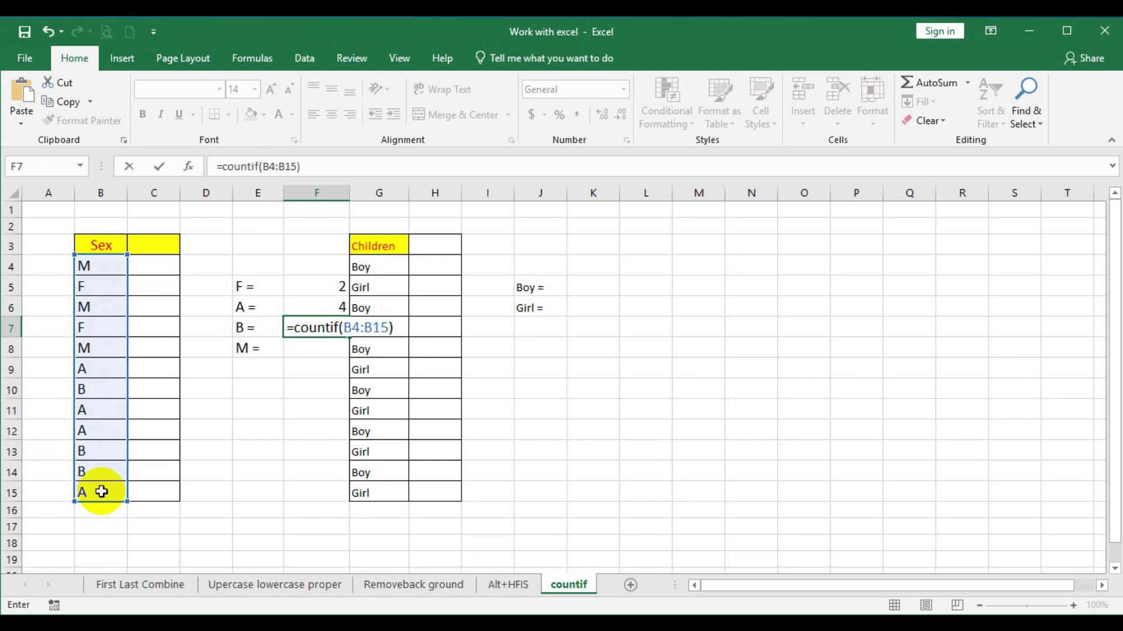
key("BackSpace")
type(",\"")
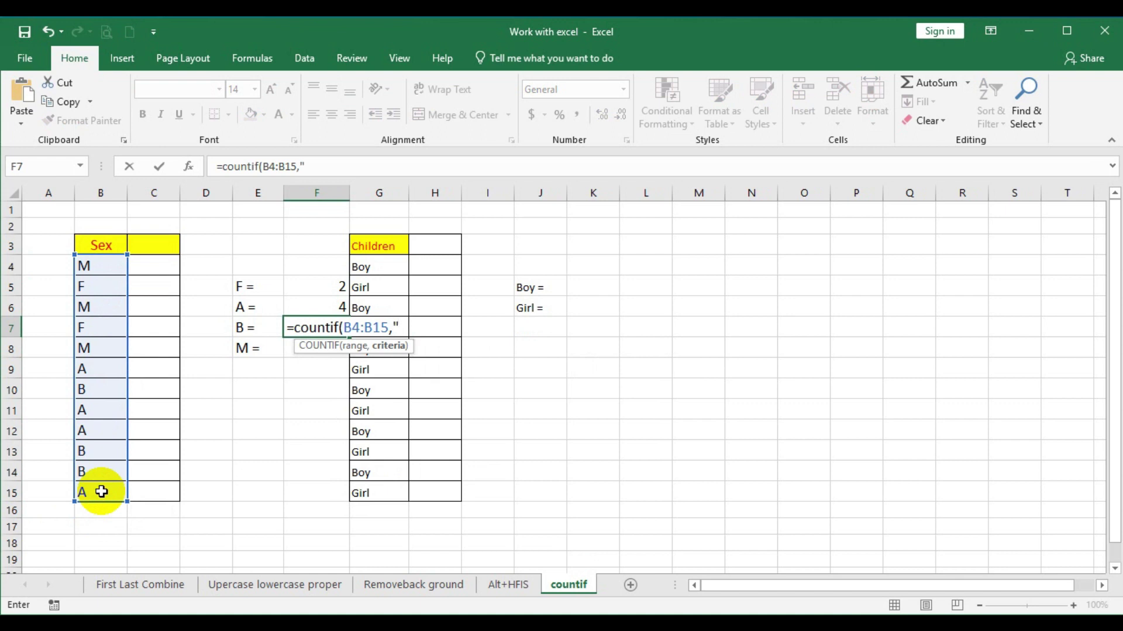
type("B\"")
Finish the B count and add =countif(B4:B15,"M") in F8 (3 each), then type 1 in A4
key("Return")
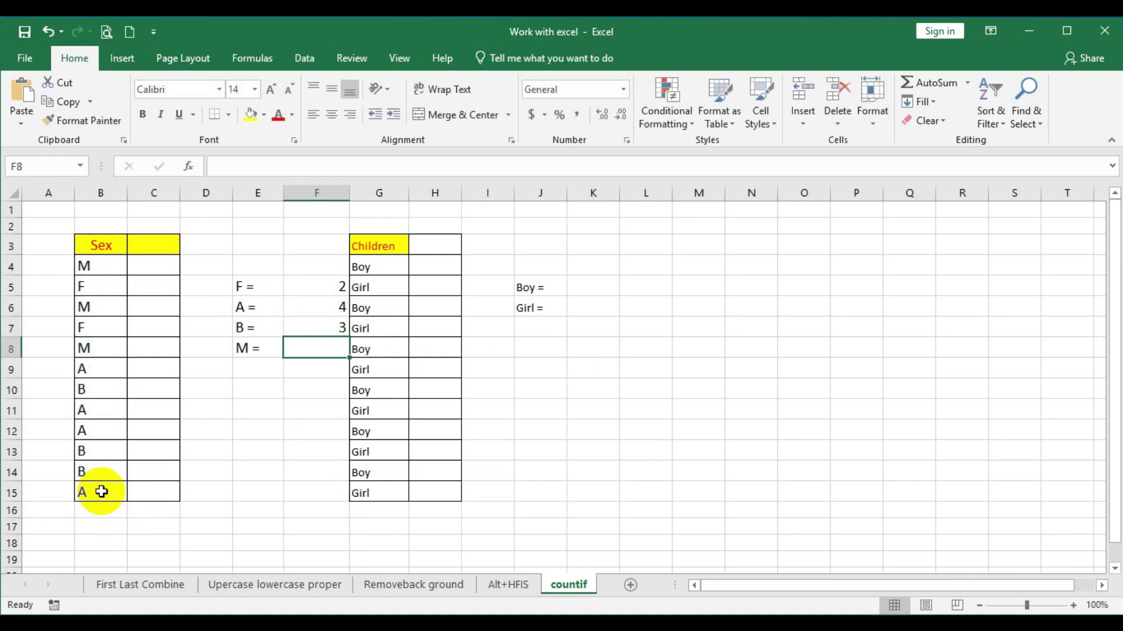
type("=")
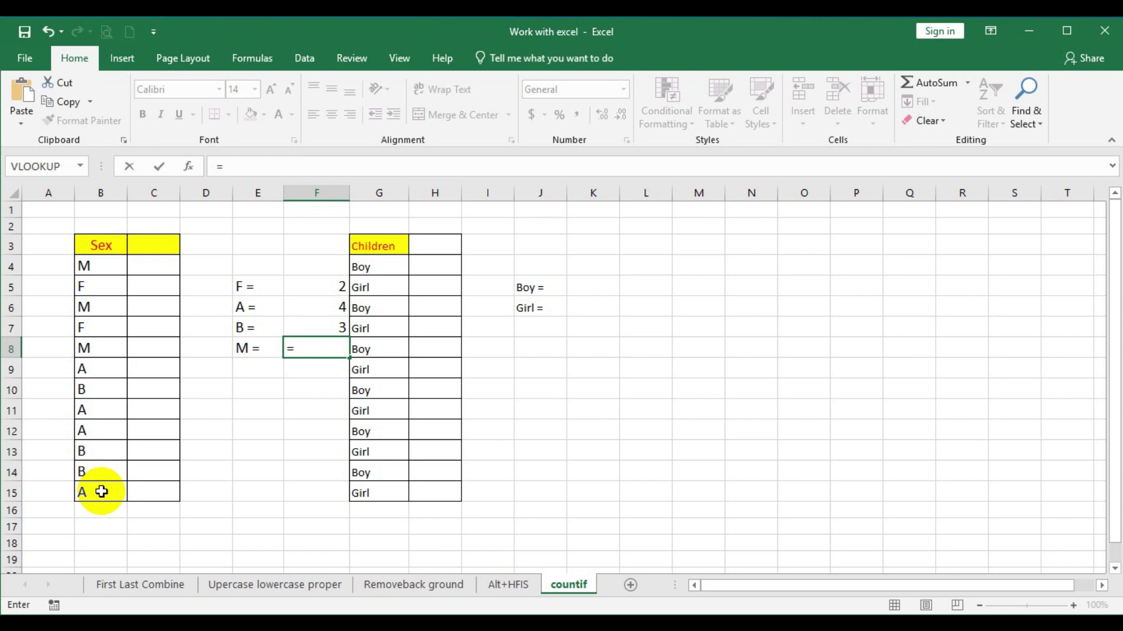
type("con")
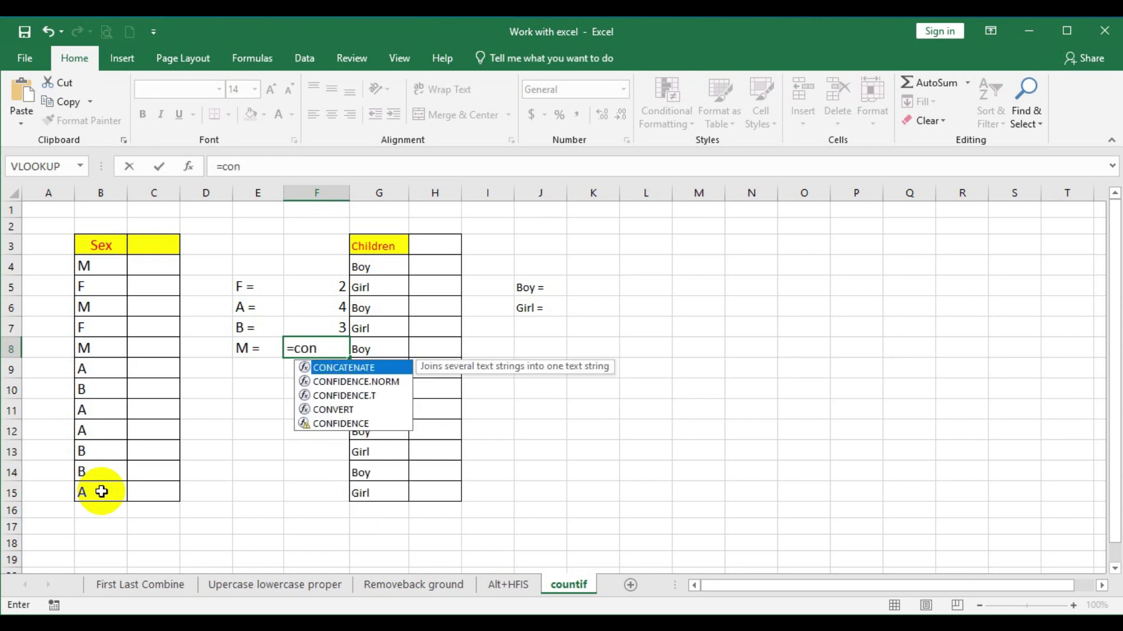
key("BackSpace")
type("u")
key("BackSpace")
type("unt")
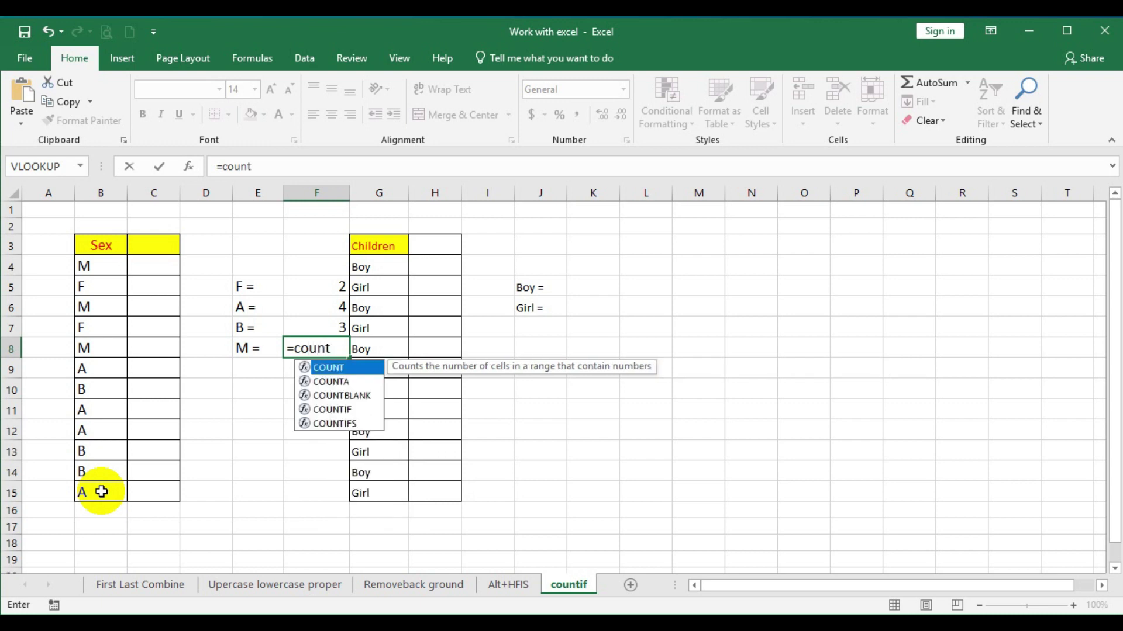
type("if")
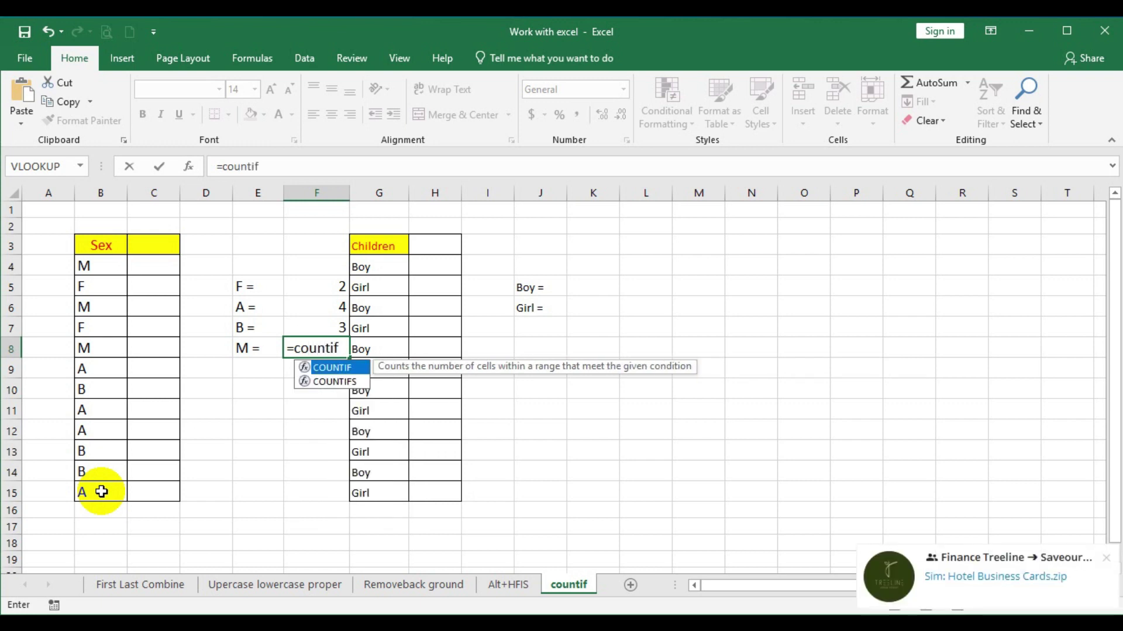
type("(")
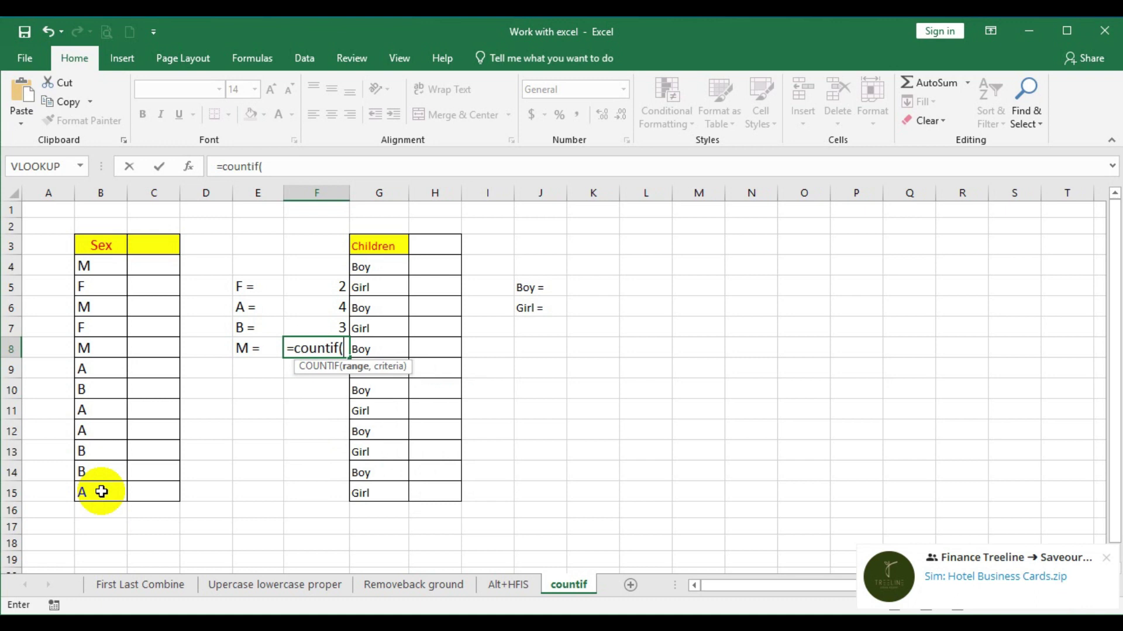
left_click_drag(104, 265, 106, 488)
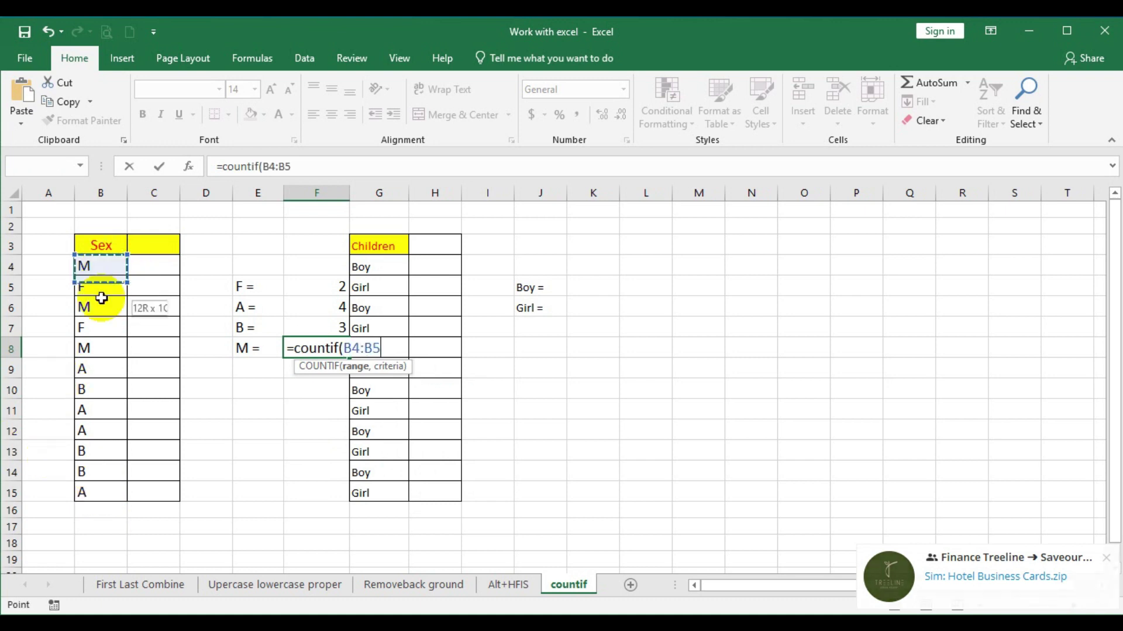
type("15,")
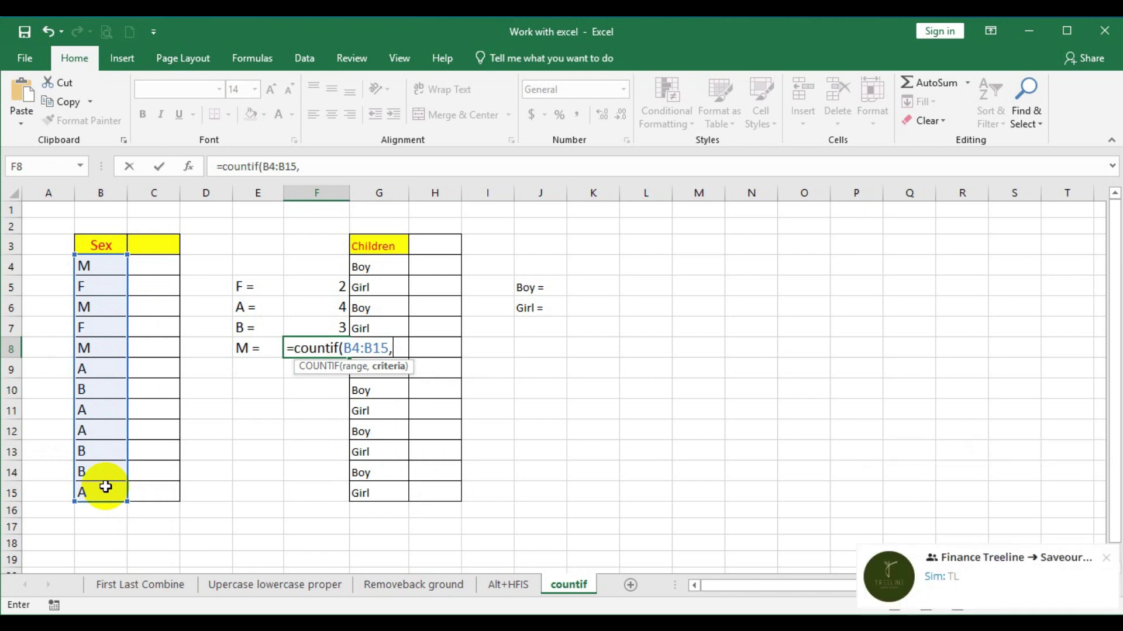
type("\"M")
type(")")
key("Return")
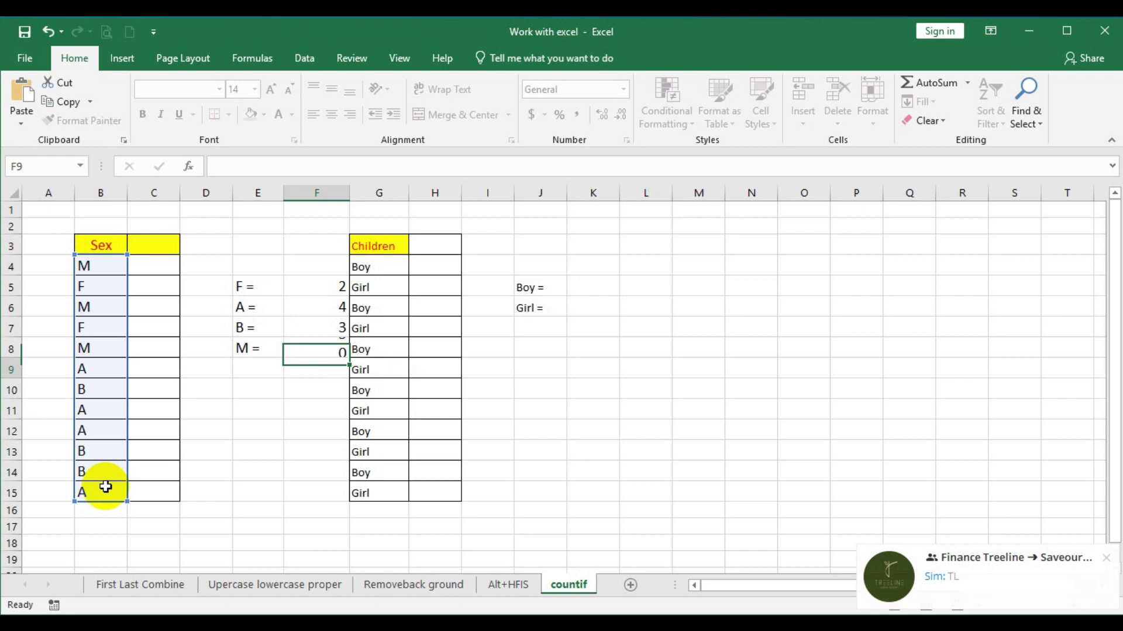
left_click(58, 266)
type("1")
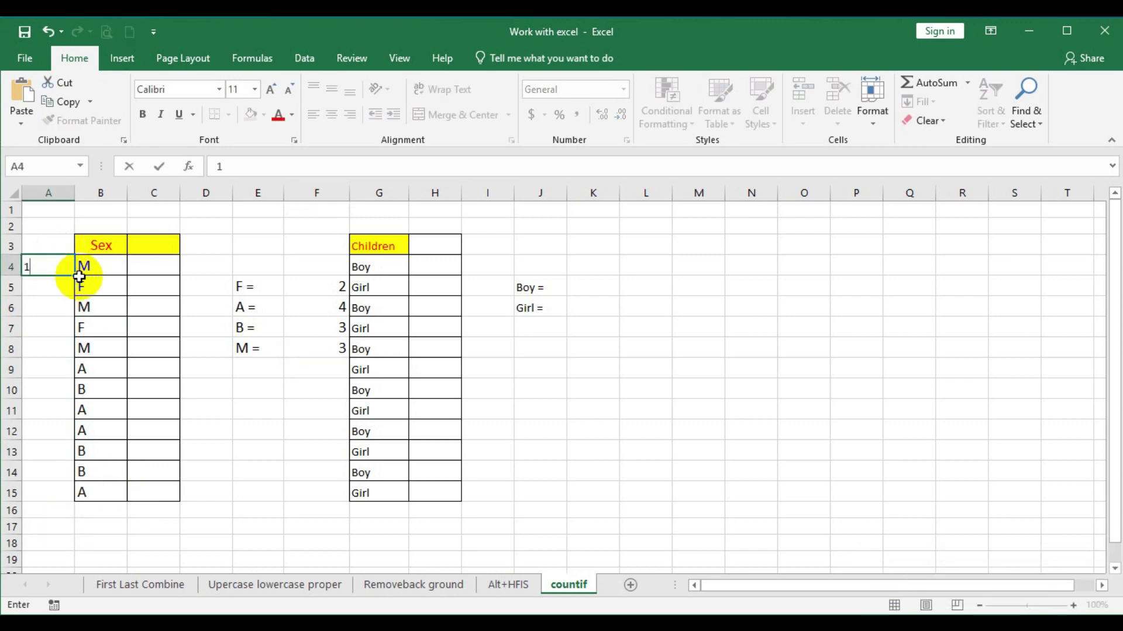
Fill serial numbers 1–12 down A4:A15 and total the counts with =SUM(F5:F8) in F9
left_click_drag(78, 277, 107, 489)
left_click(326, 370)
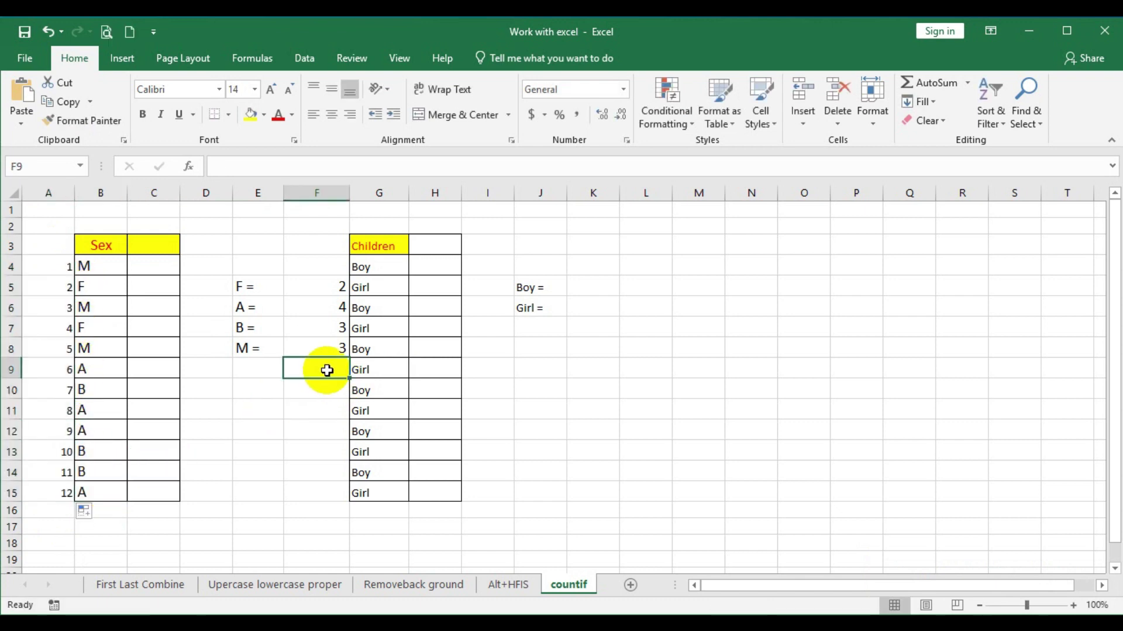
type("=sum")
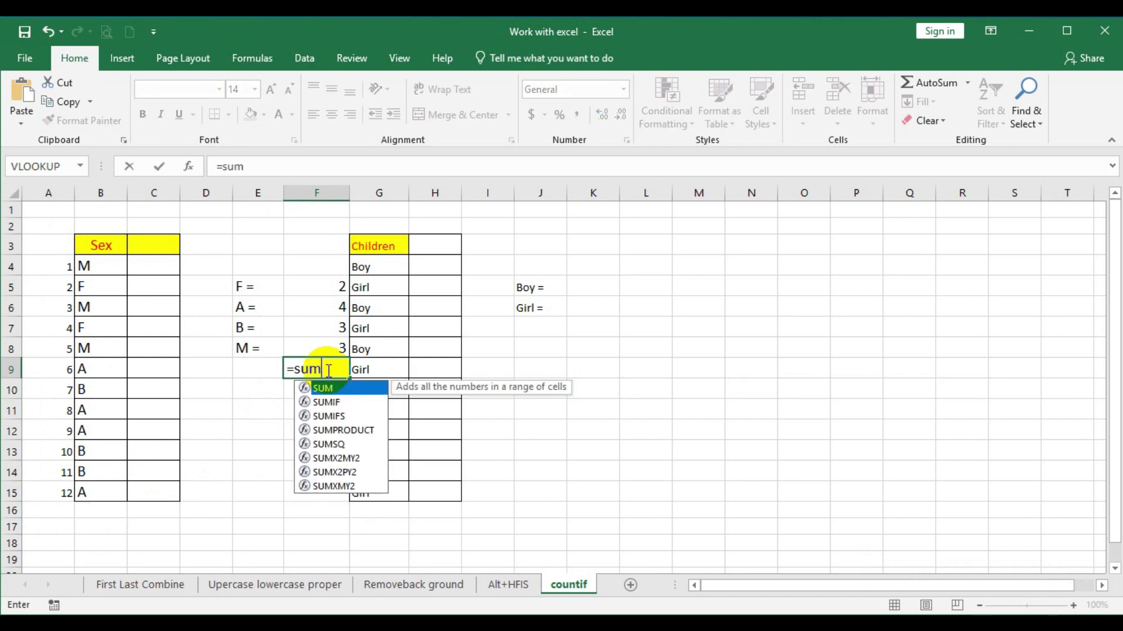
type("(")
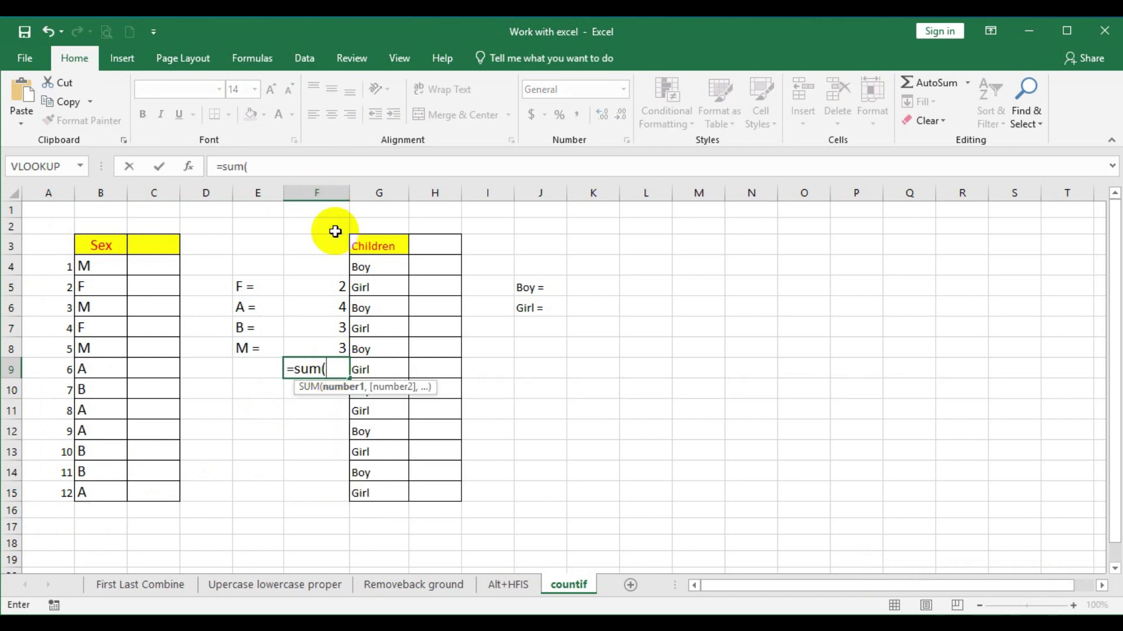
left_click(336, 284)
left_click_drag(336, 284, 335, 348)
type(")")
key("Return")
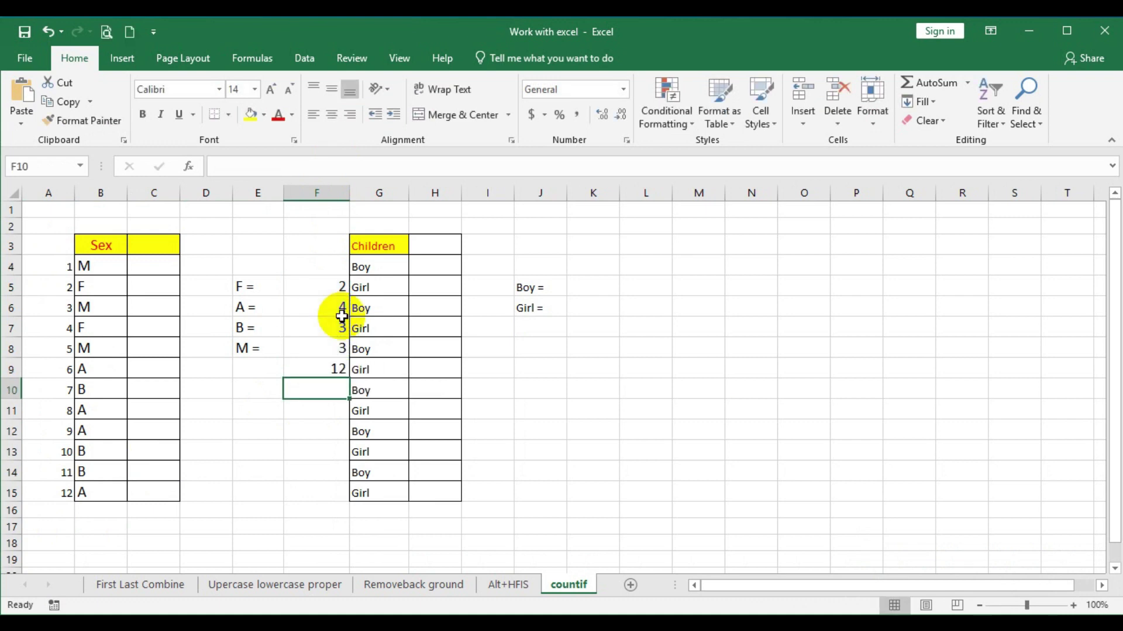
Highlight F9 and A15 with a yellow fill and red text
left_click(328, 368)
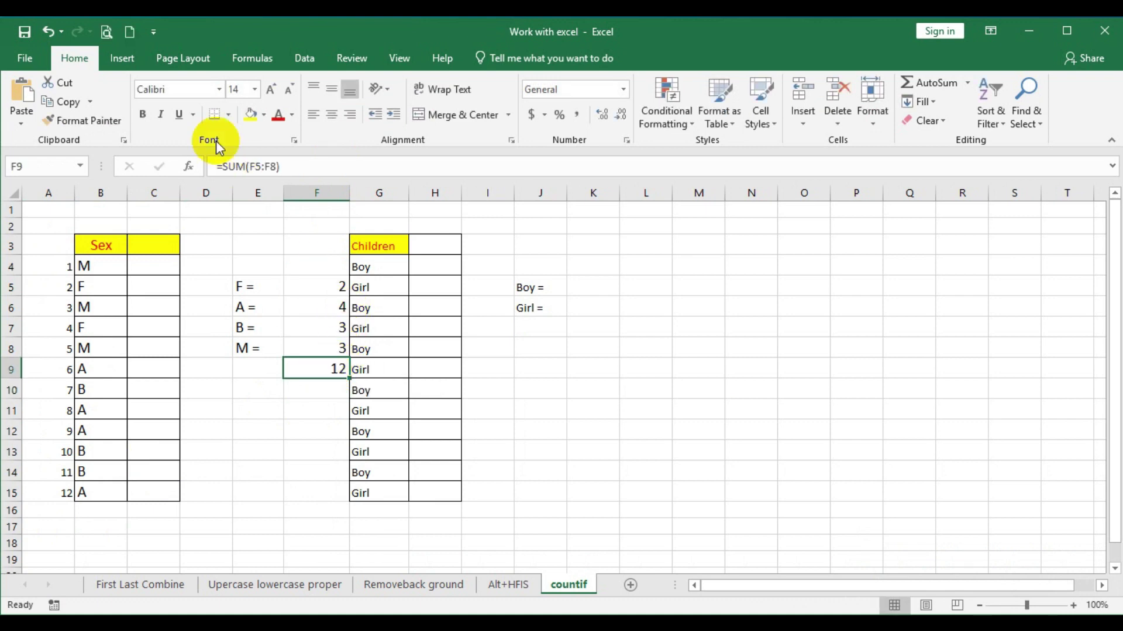
left_click(248, 117)
left_click(278, 120)
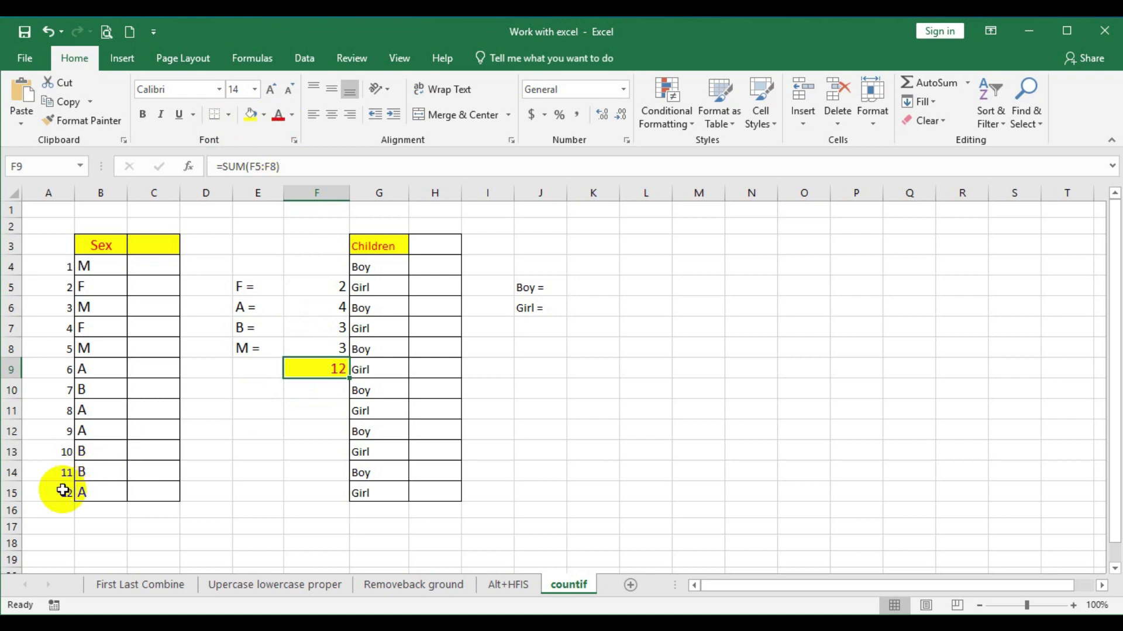
left_click(54, 492)
left_click(252, 120)
left_click(264, 115)
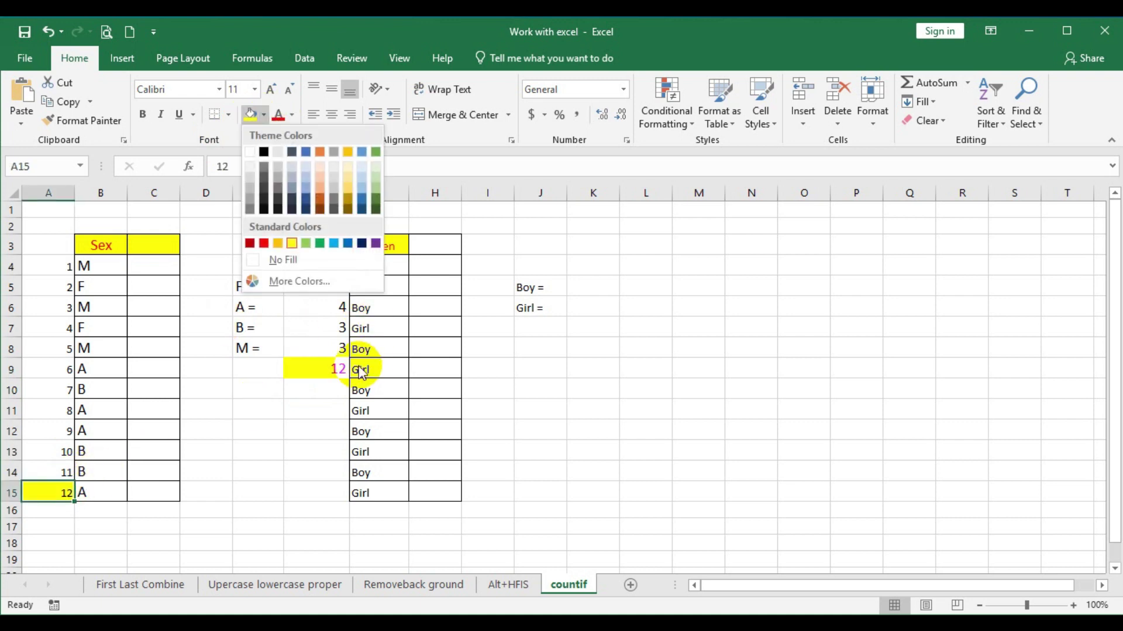
left_click(281, 119)
left_click(307, 430)
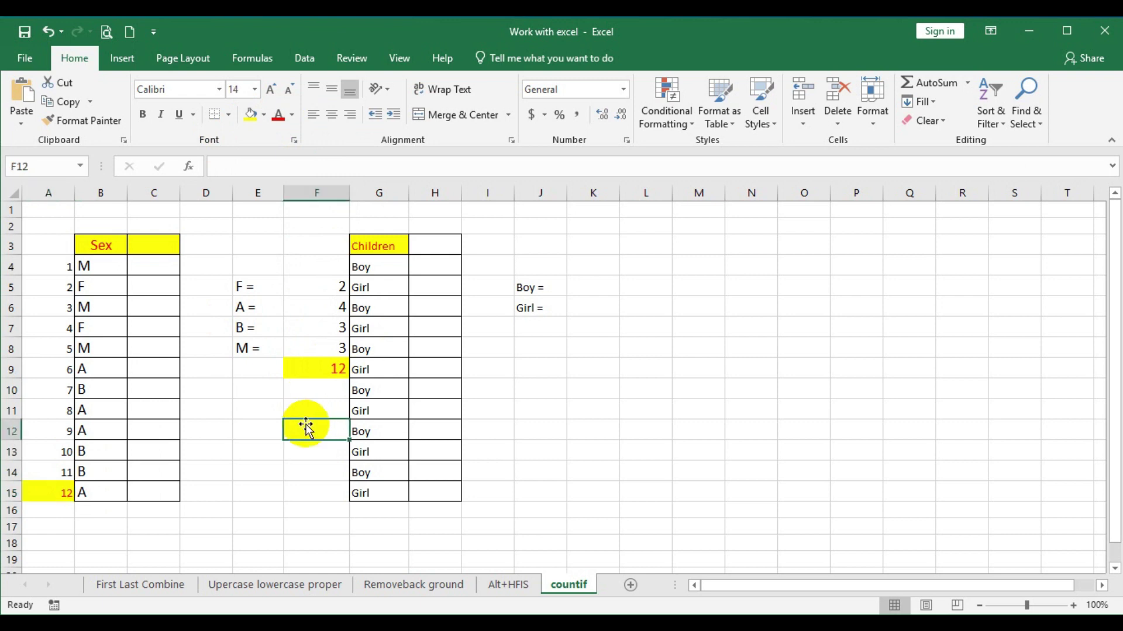
Enter =countif(G4:G15,"Boy") in K5 to count the Boy entries
left_click(583, 286)
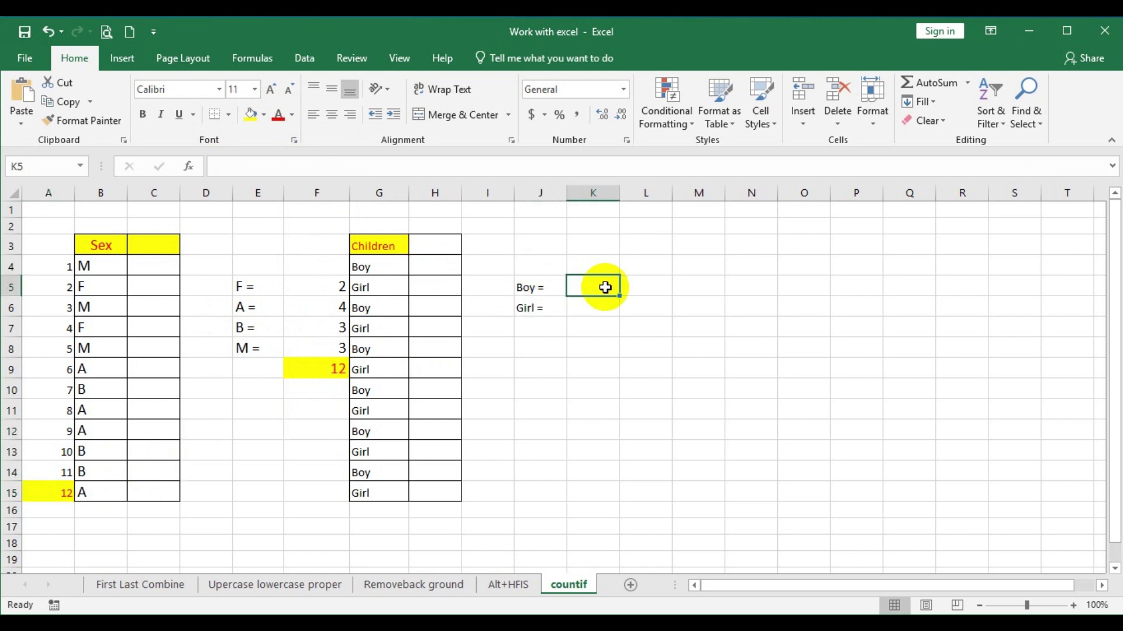
type("=con")
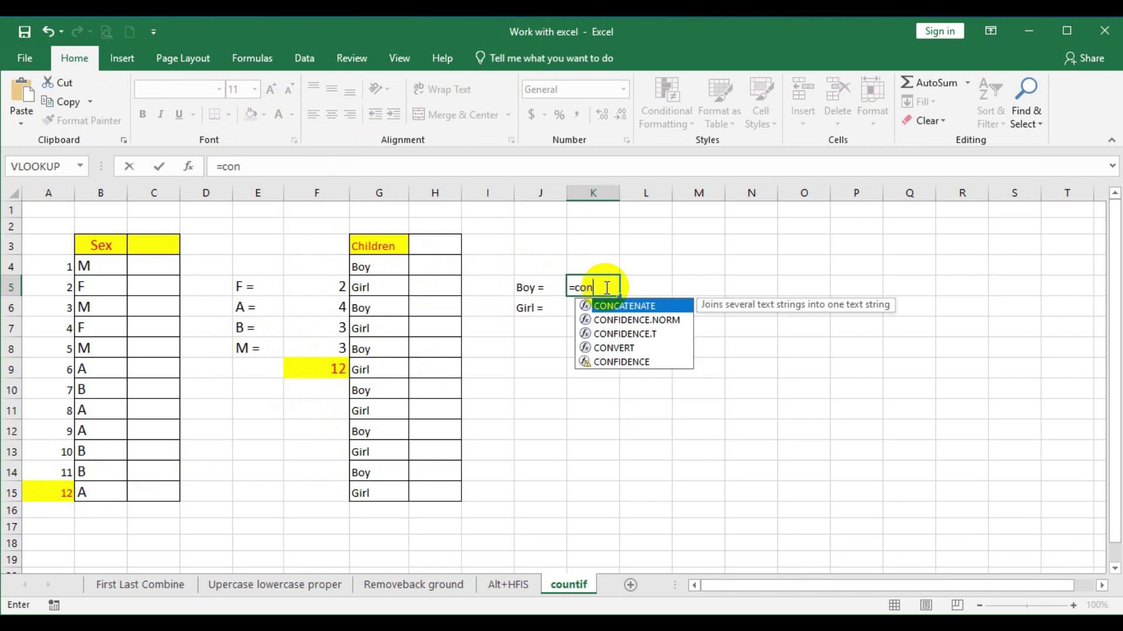
key("BackSpace")
type("unti")
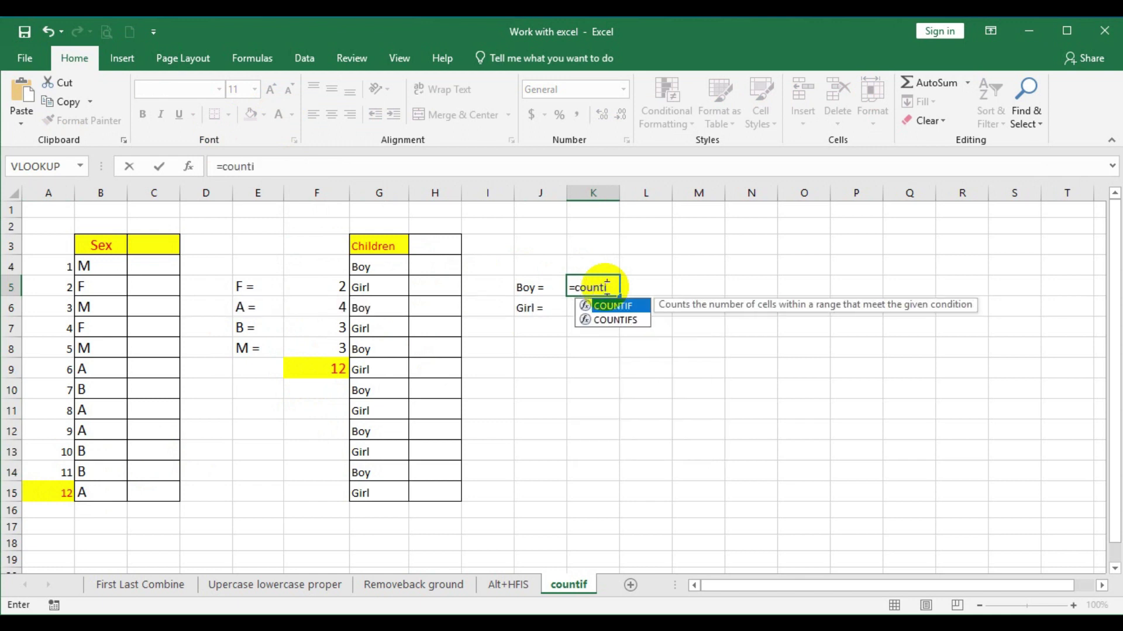
type("f(")
left_click(381, 266)
left_click_drag(381, 266, 366, 484)
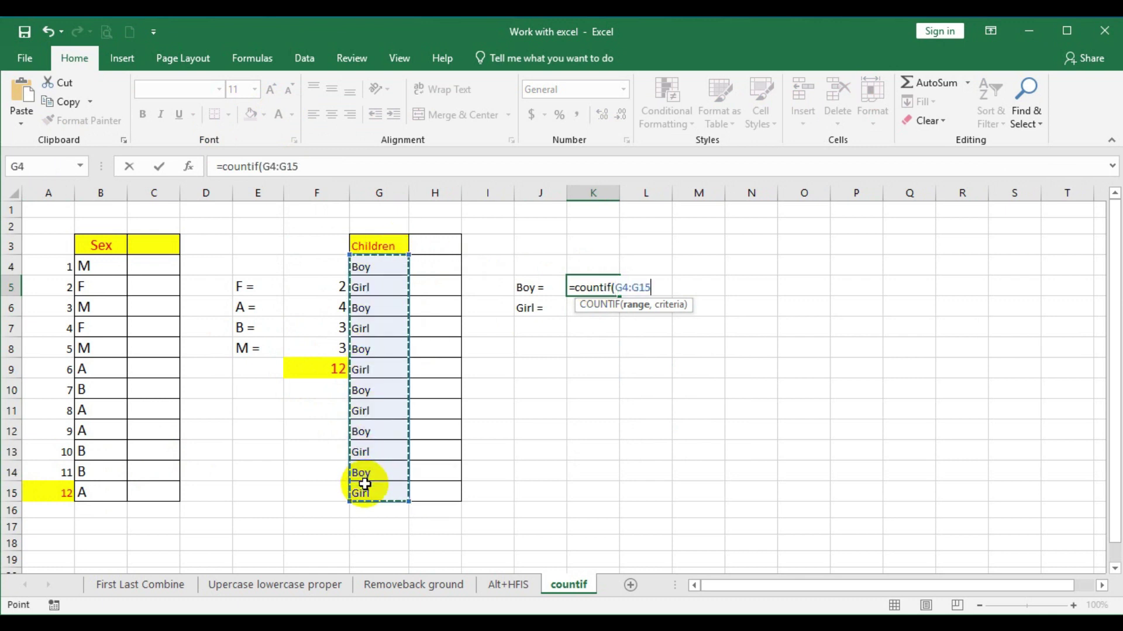
type(")")
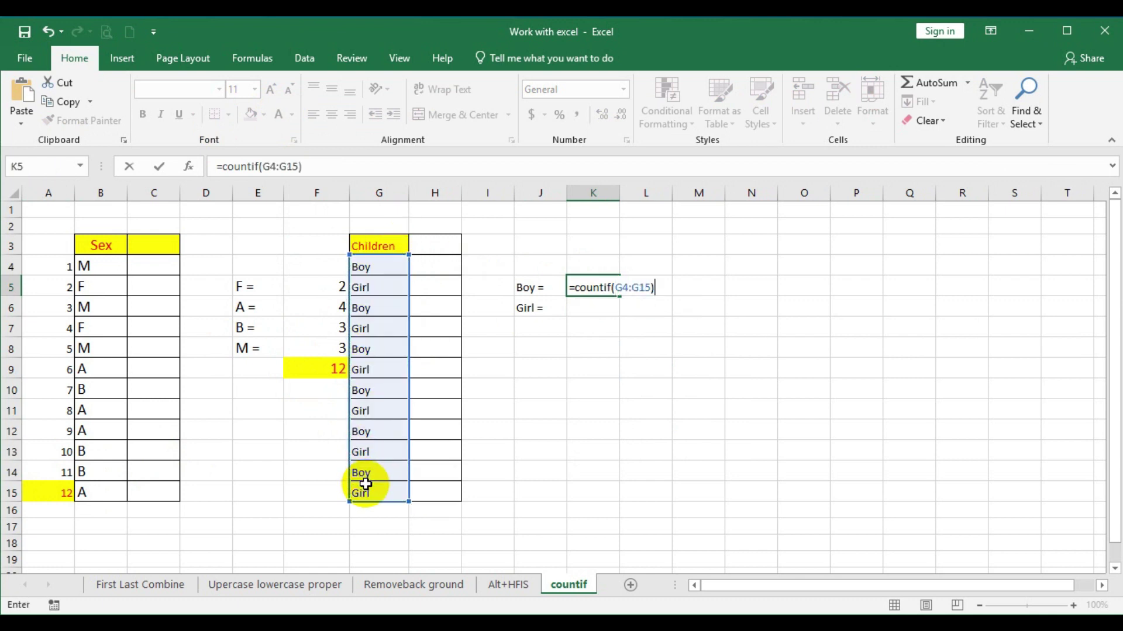
key("BackSpace")
type(",")
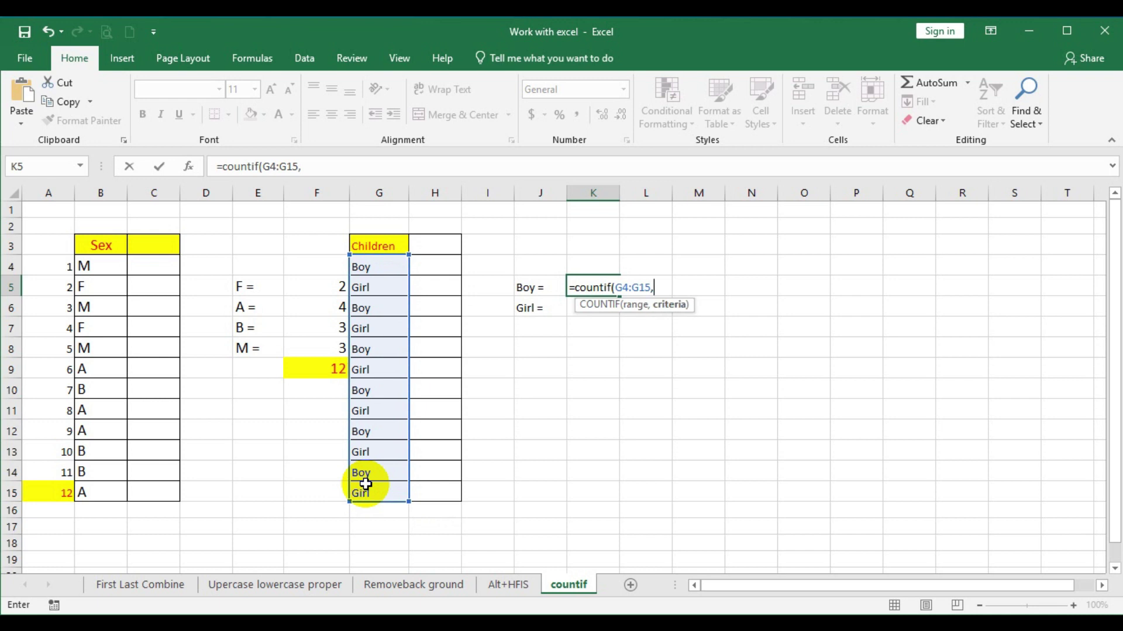
type("\"Bou")
key("BackSpace")
type("y")
type(")")
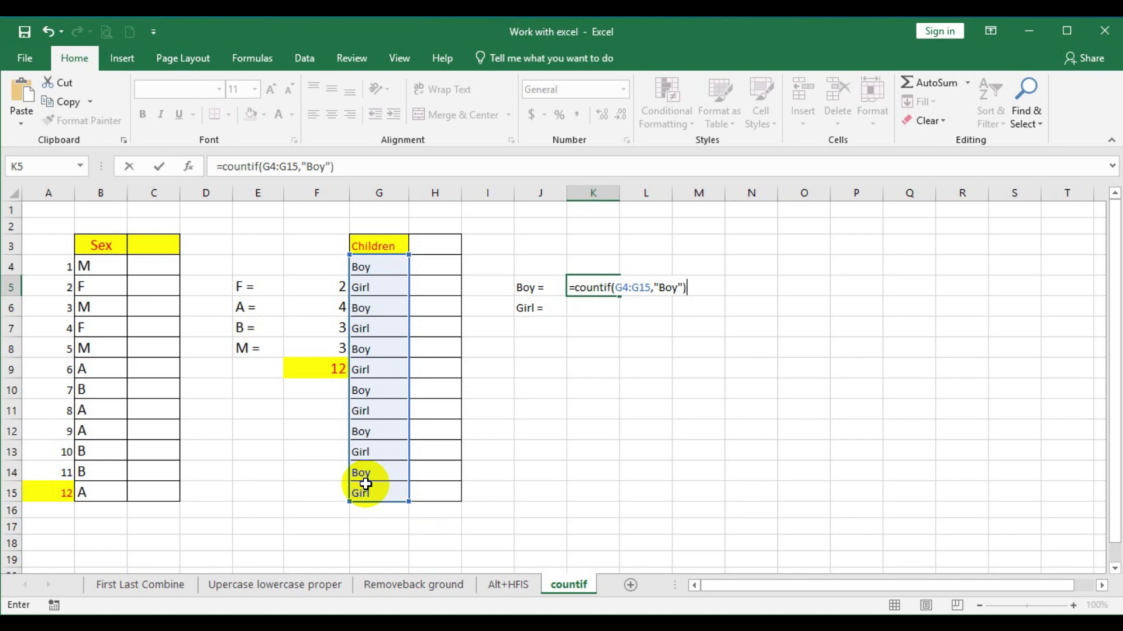
key("Return")
Enter =countif(G4:G15,"Girl") in K6, returning 6 Girl entries
type("=")
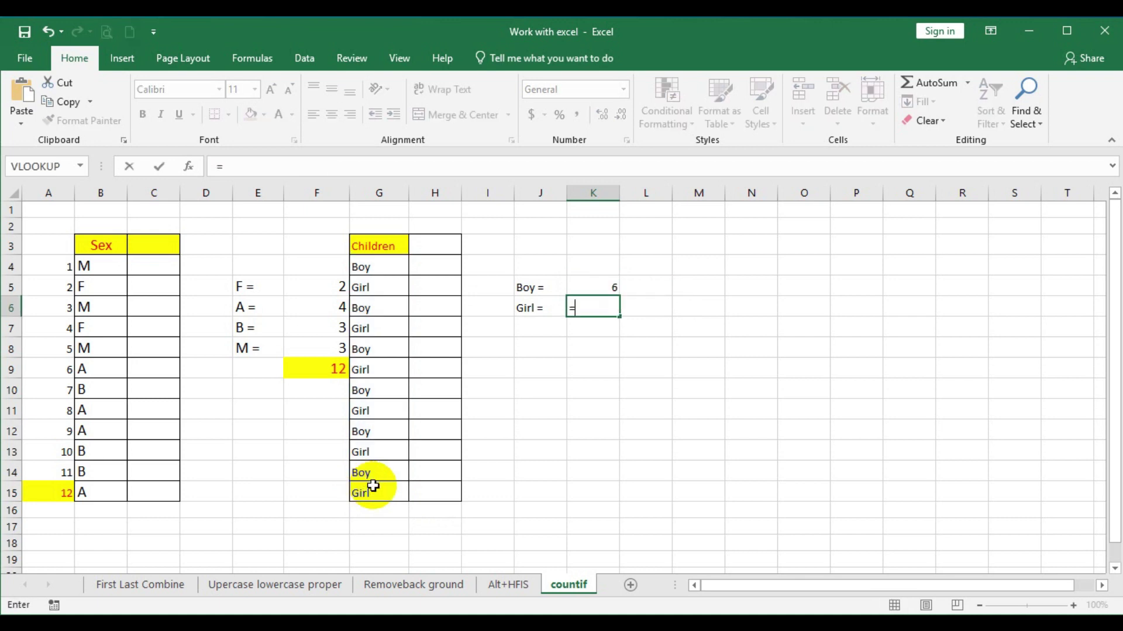
type("c")
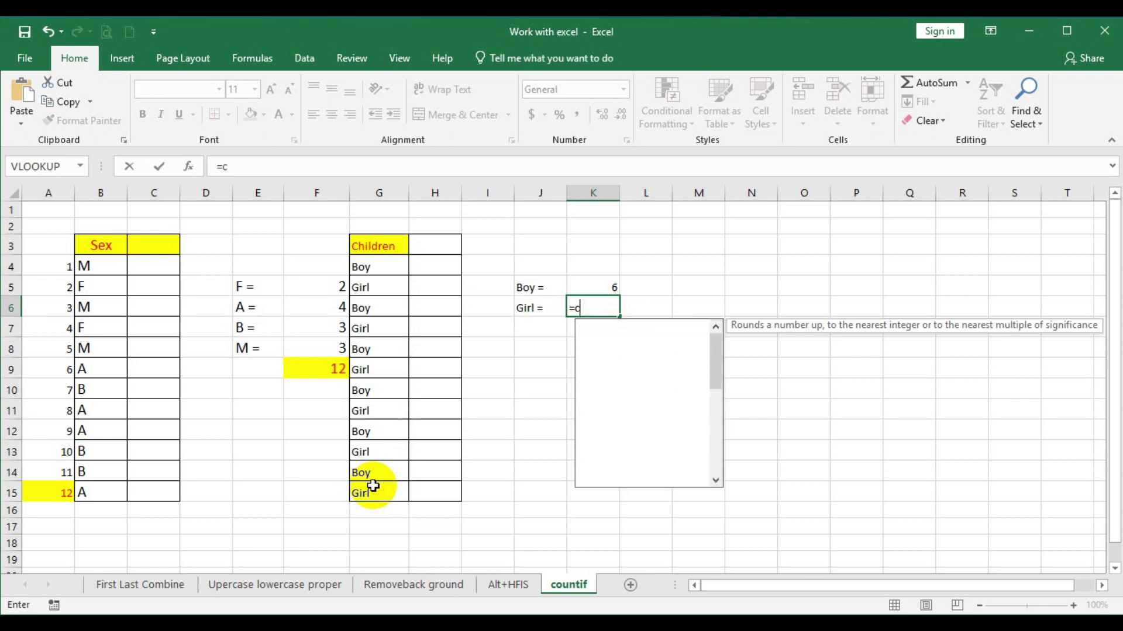
type("ount")
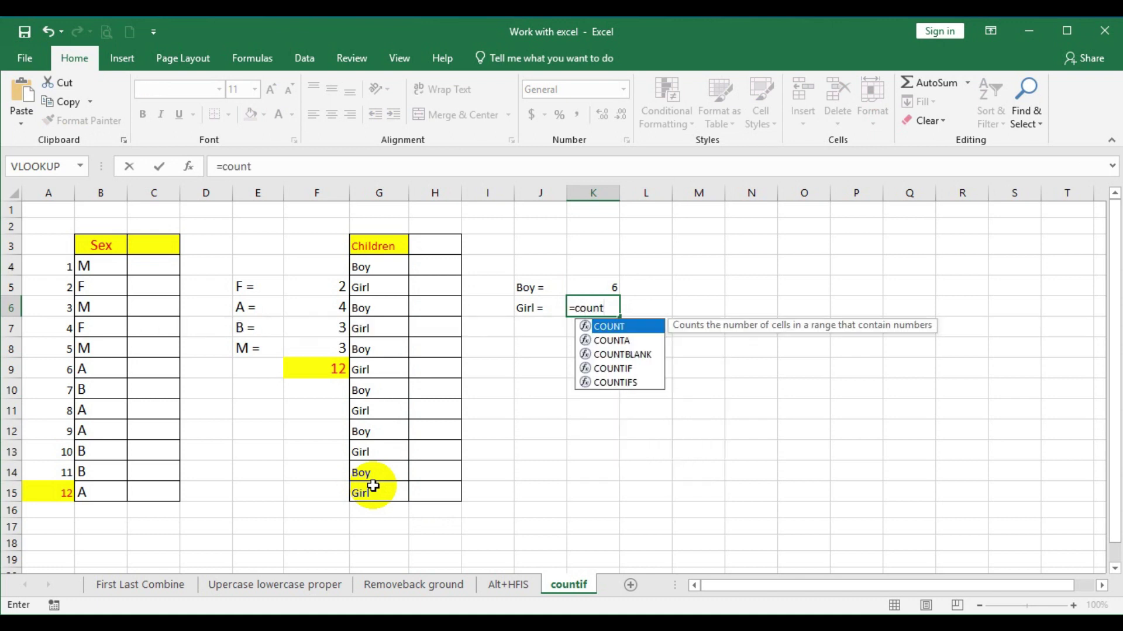
type("if(")
left_click_drag(380, 266, 376, 486)
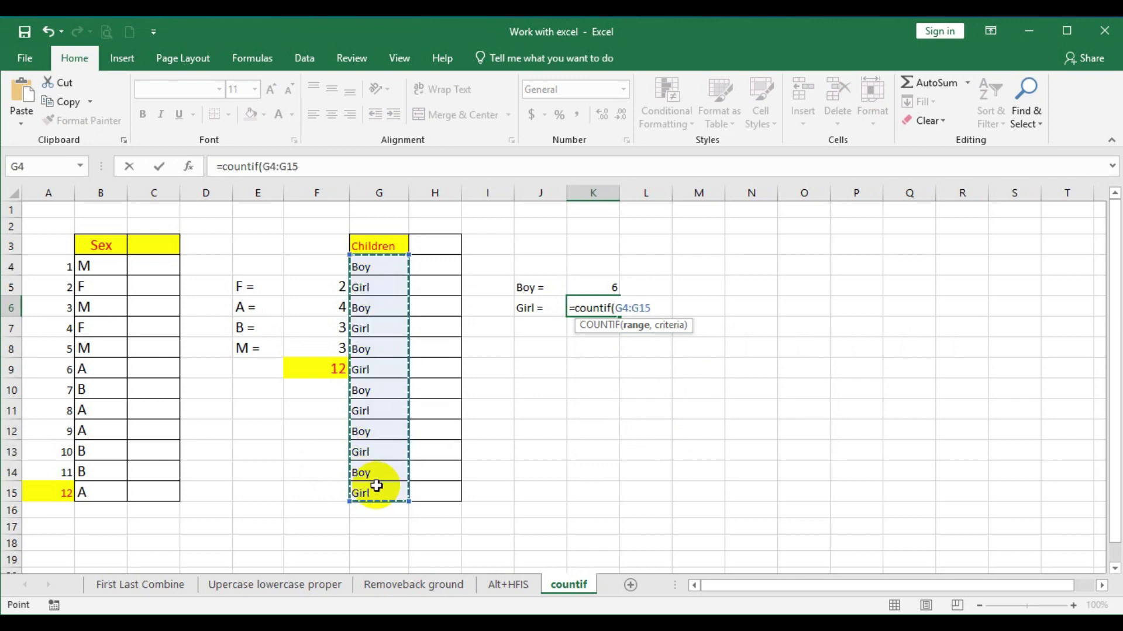
type(",")
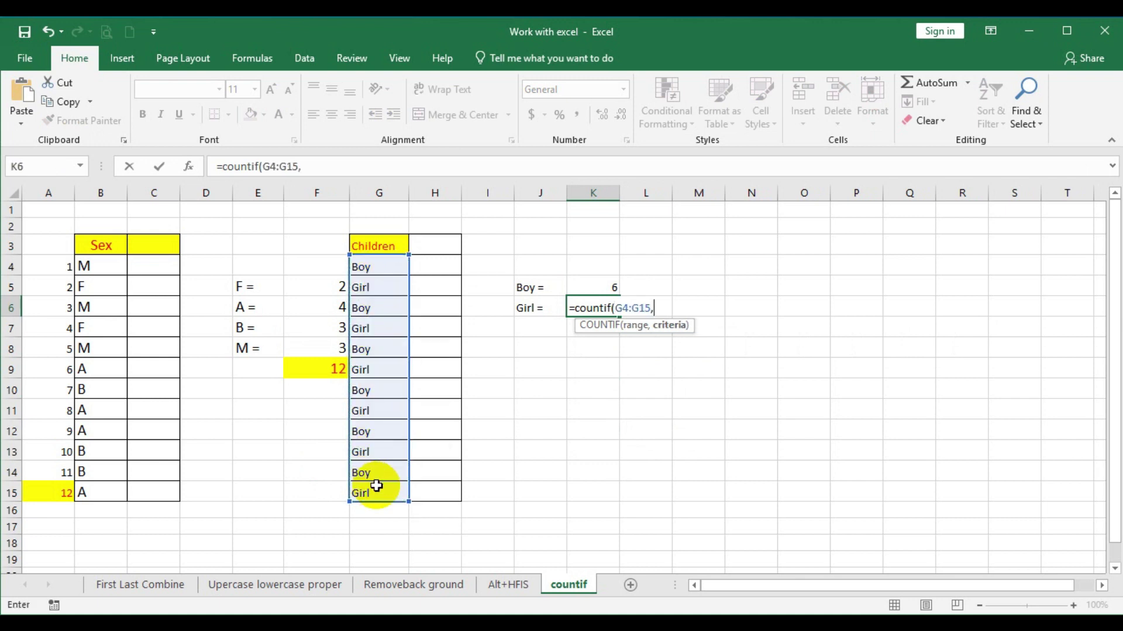
type("G")
type("rl")
type(")")
key("Return")
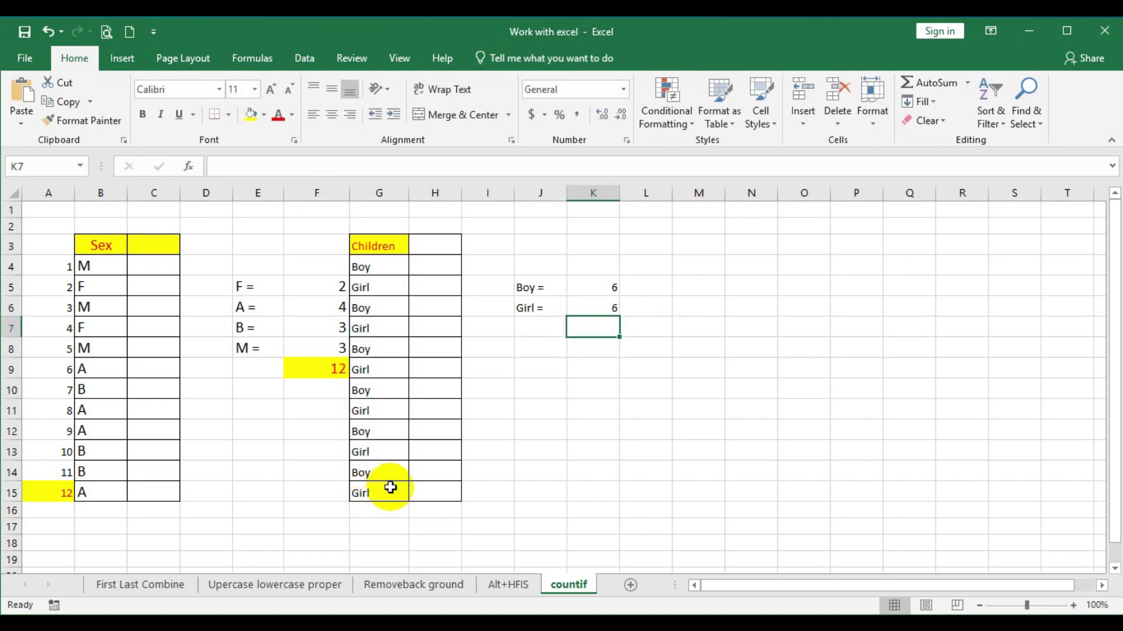
Total the Boy and Girl counts with =SUM(K5:K6) in K7 and fill it yellow
type("=sum(")
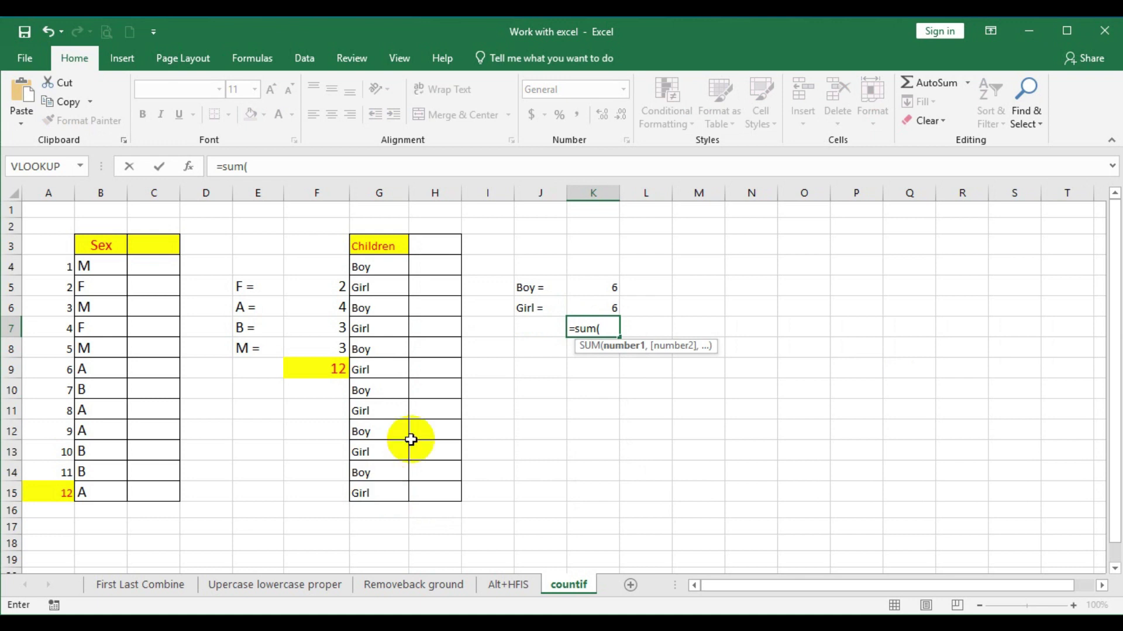
left_click(602, 287)
left_click_drag(602, 286, 605, 305)
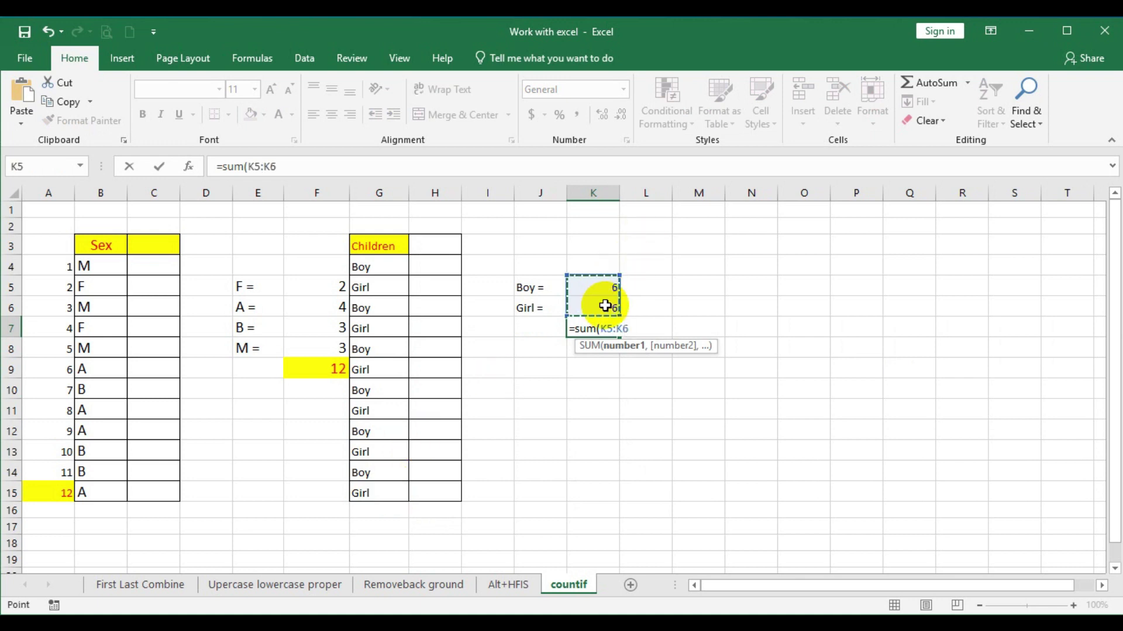
type(")")
key("Return")
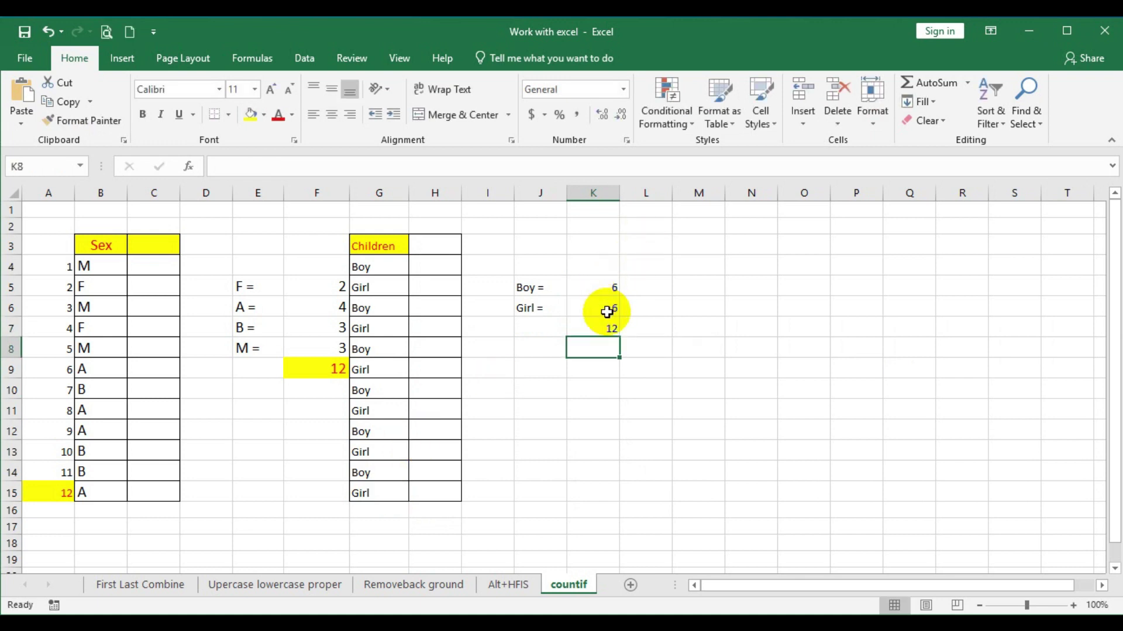
left_click(596, 327)
left_click(251, 114)
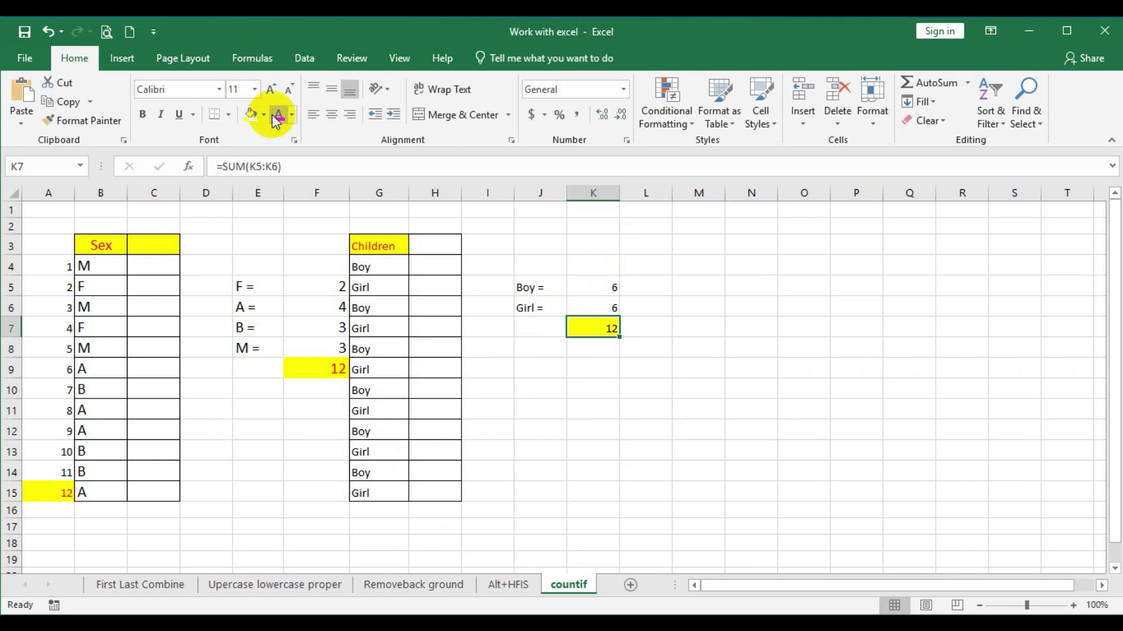
Number H4:H15 from 1 to 12 and give H15 a yellow fill
left_click(429, 270)
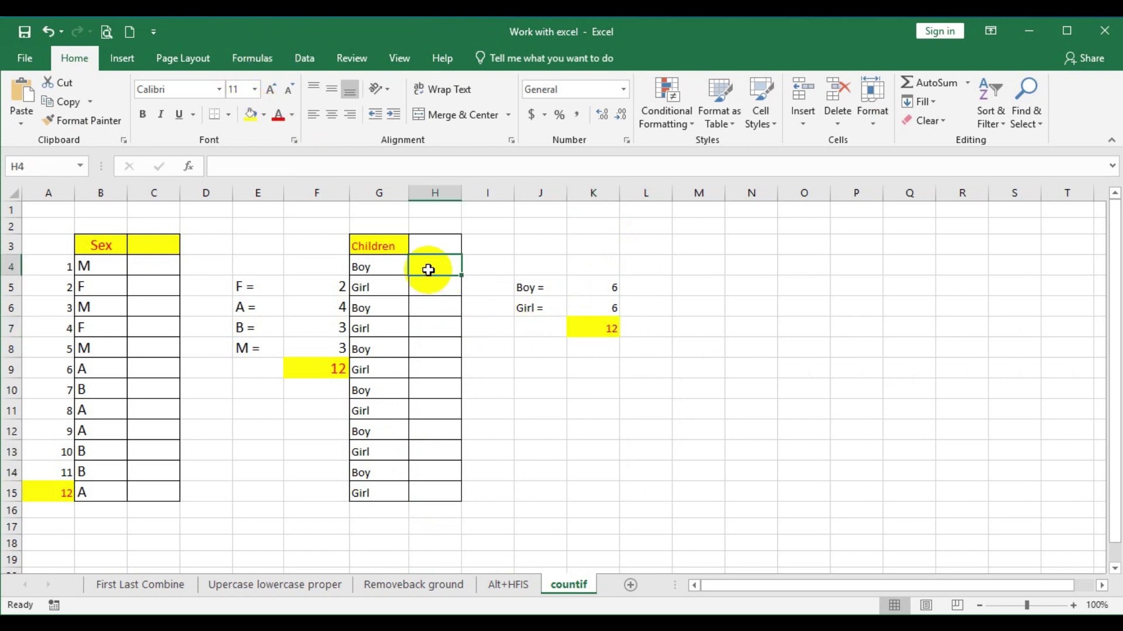
type("1")
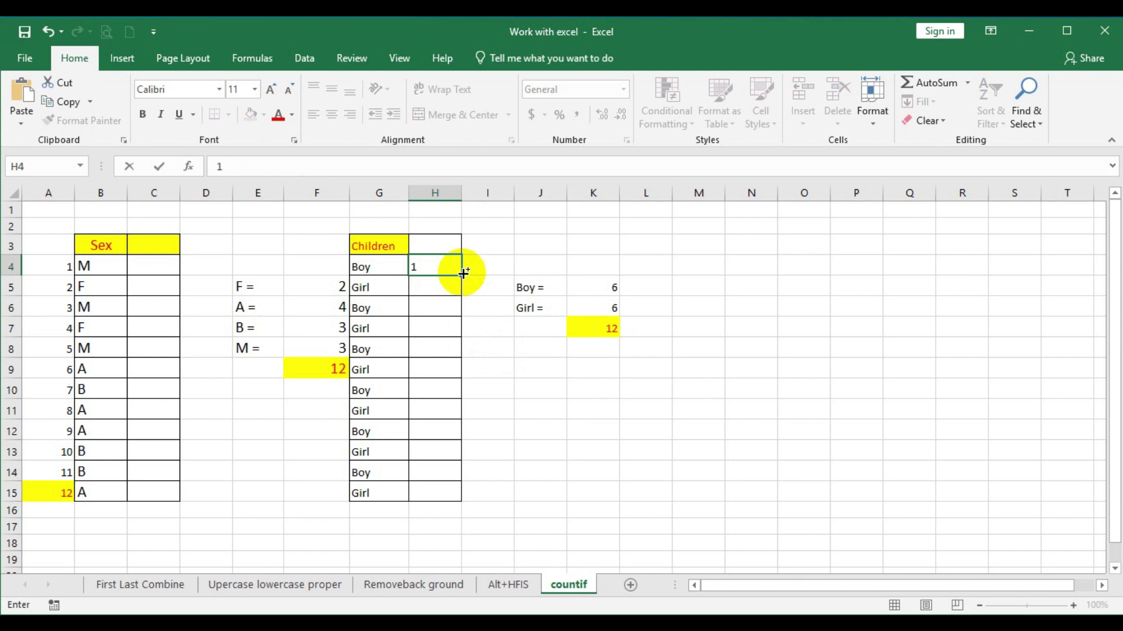
left_click_drag(464, 273, 463, 495)
left_click(451, 492)
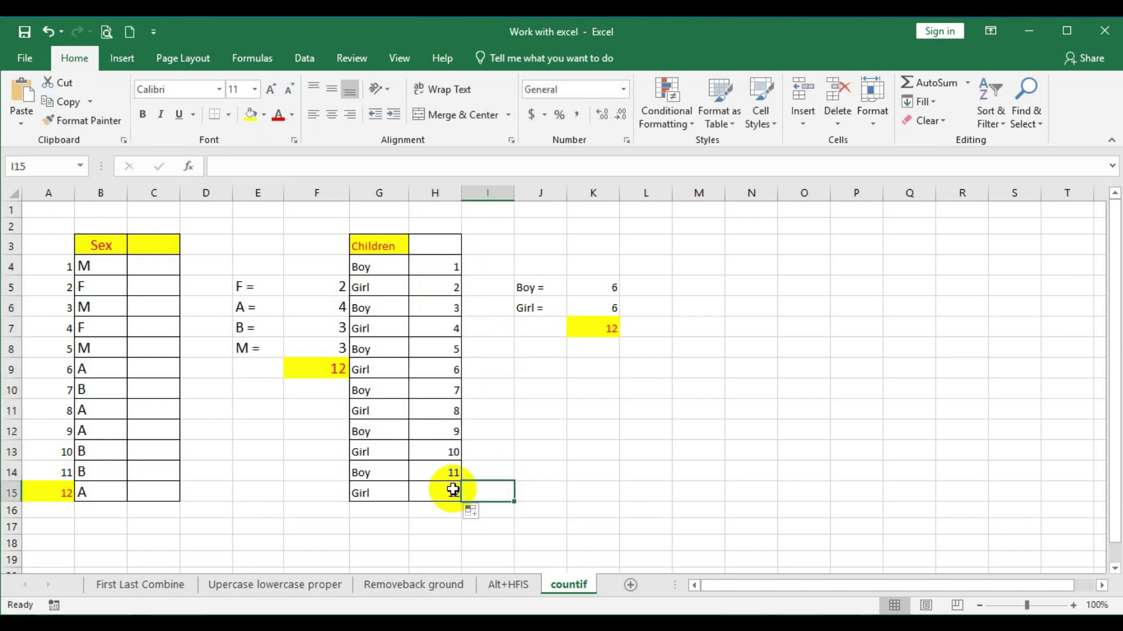
left_click(256, 116)
left_click(589, 381)
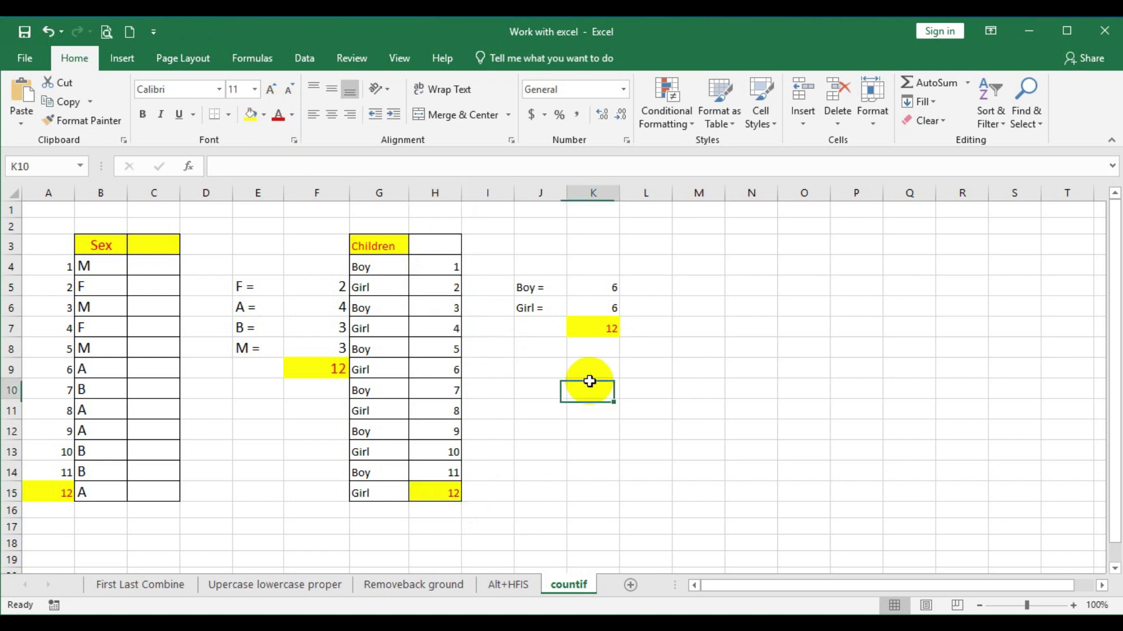